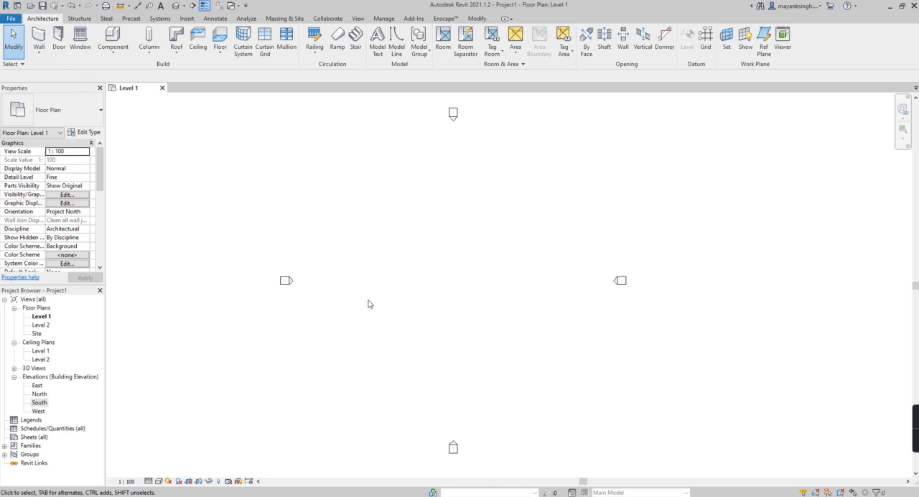
- Draw a horizontal Generic - 200mm basic wall about 10000 mm long in the Level 1 floor plan
{"action": "scroll", "coordinate": [404, 312], "scroll_direction": "up", "scroll_amount": 1}
{"action": "scroll", "coordinate": [412, 275], "scroll_direction": "down", "scroll_amount": 2}
{"action": "key", "text": "w"}
{"action": "key", "text": "a"}
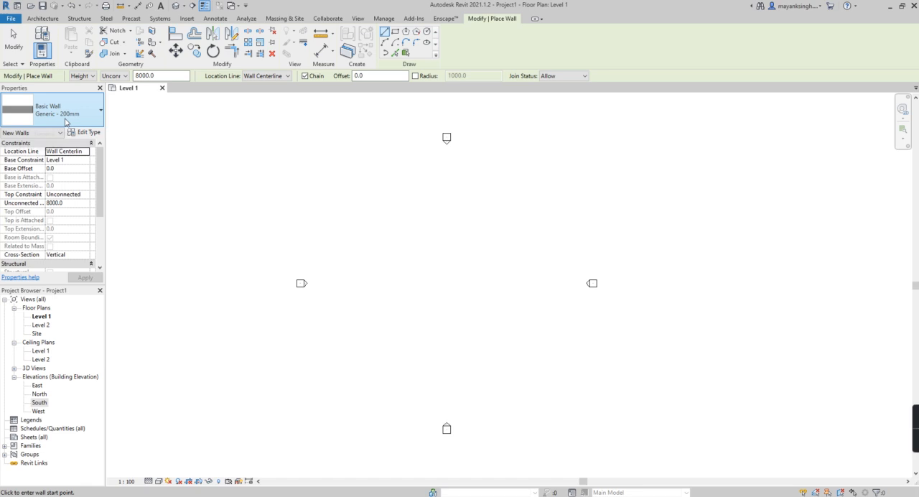
{"action": "left_click", "coordinate": [381, 278]}
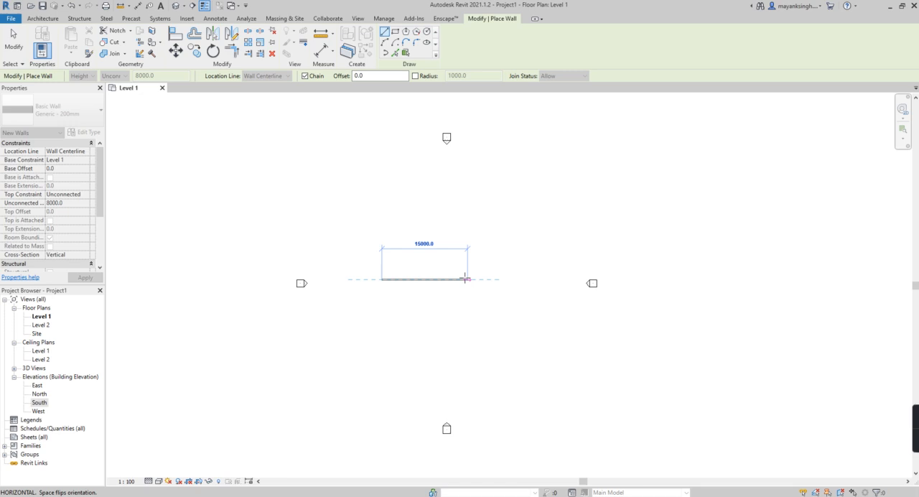
{"action": "left_click", "coordinate": [439, 278]}
{"action": "scroll", "coordinate": [406, 282], "scroll_direction": "up", "scroll_amount": 4}
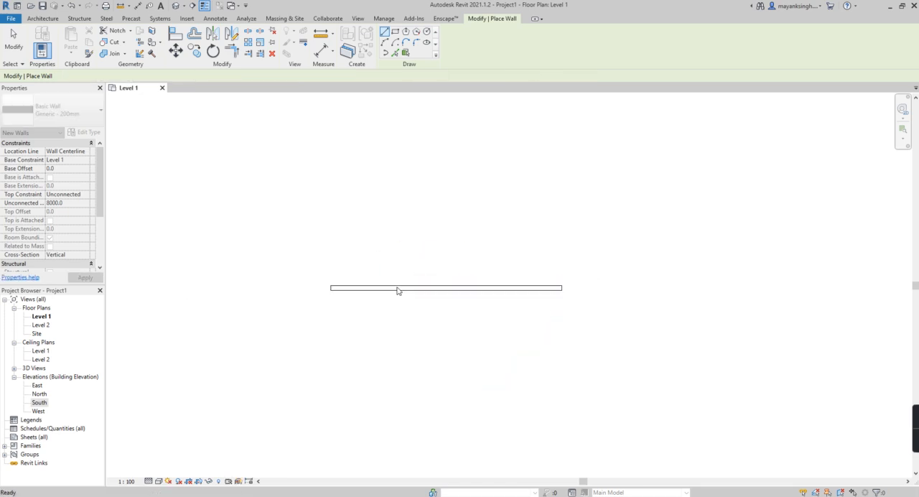
{"action": "key", "text": "Escape"}
{"action": "key", "text": "Escape"}
{"action": "left_click", "coordinate": [396, 289]}
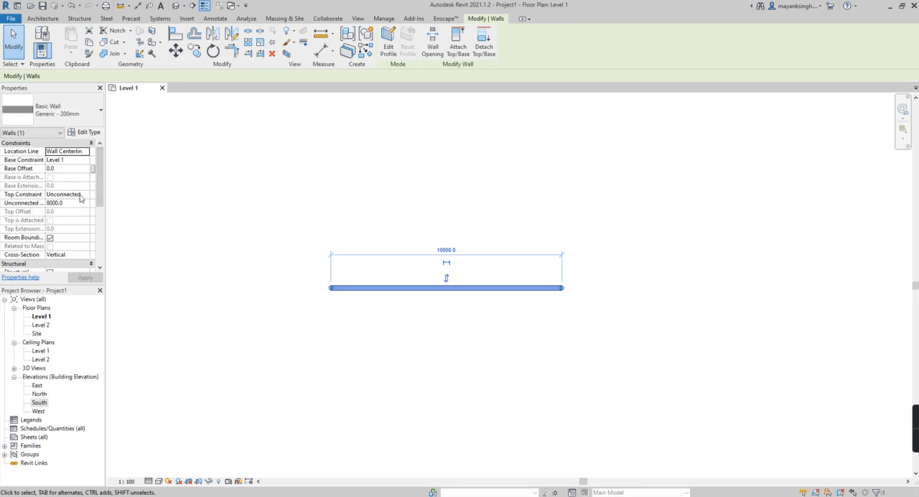
{"action": "left_click", "coordinate": [86, 200]}
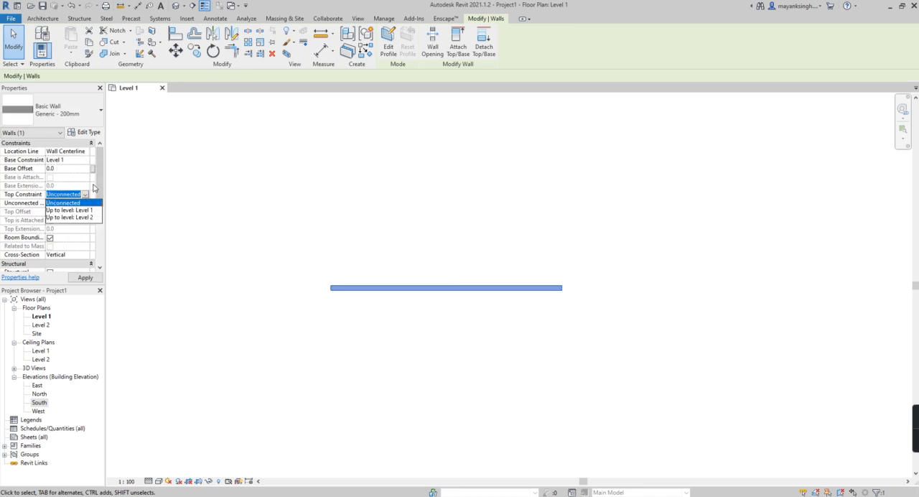
{"action": "left_click", "coordinate": [68, 203]}
- In the default 3D view, set the wall's top constraint to Up to level: Level 2
{"action": "left_click", "coordinate": [173, 6]}
{"action": "middle_click_drag", "start_coordinate": [425, 258], "coordinate": [428, 300], "text": "shift"}
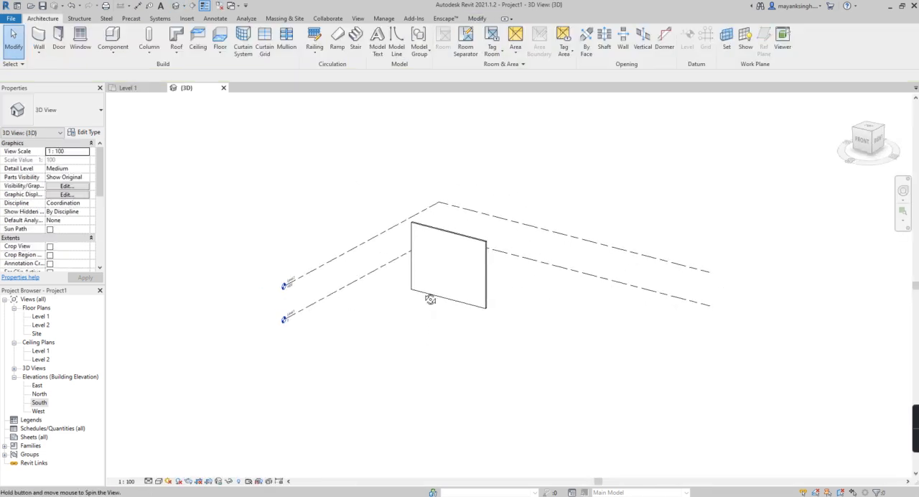
{"action": "left_click", "coordinate": [459, 240]}
{"action": "left_click", "coordinate": [86, 197]}
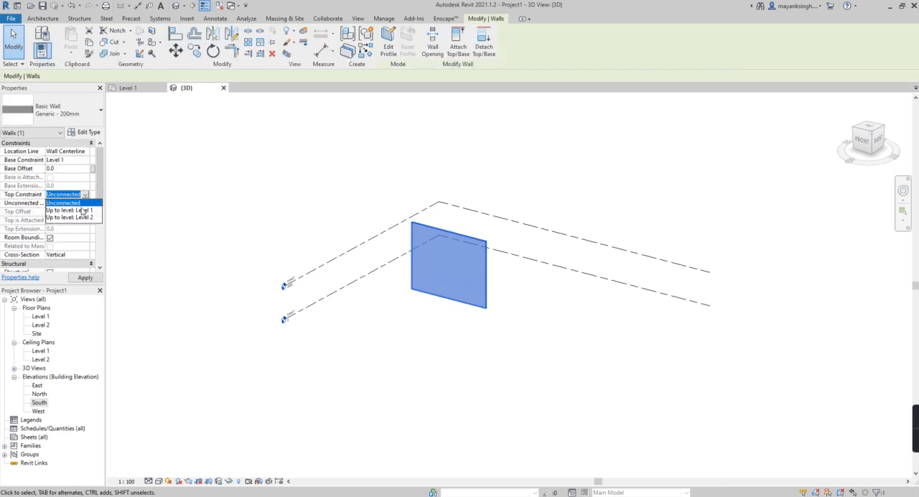
{"action": "left_click", "coordinate": [80, 217]}
{"action": "left_click", "coordinate": [439, 294]}
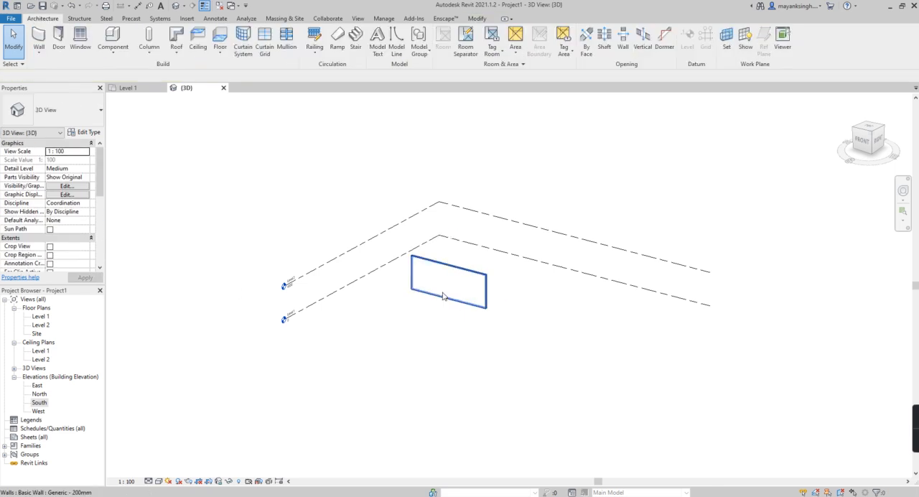
{"action": "scroll", "coordinate": [433, 302], "scroll_direction": "up", "scroll_amount": 1}
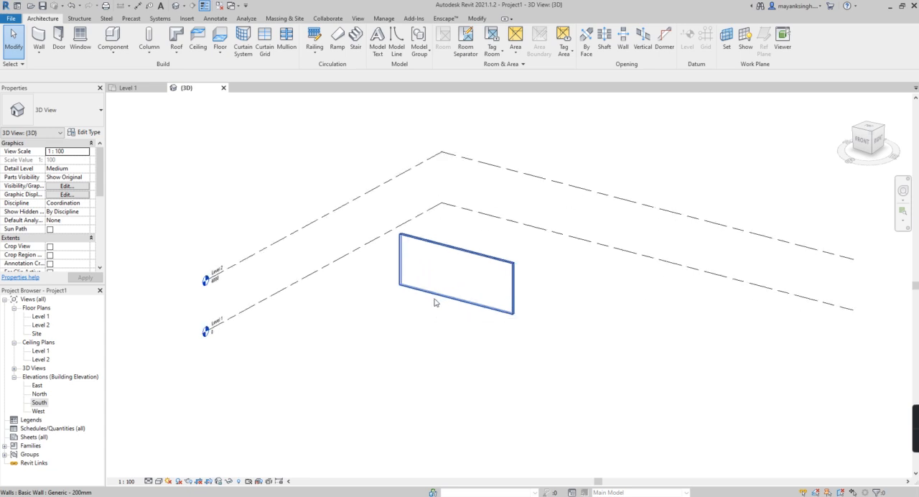
- Try to duplicate the wall's type under the name 230 BBM Wall
{"action": "left_click", "coordinate": [436, 299]}
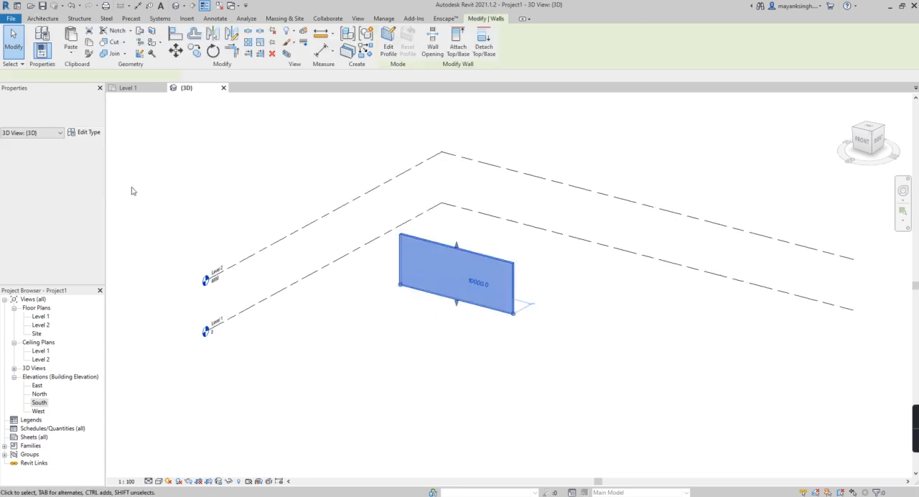
{"action": "left_click", "coordinate": [86, 134]}
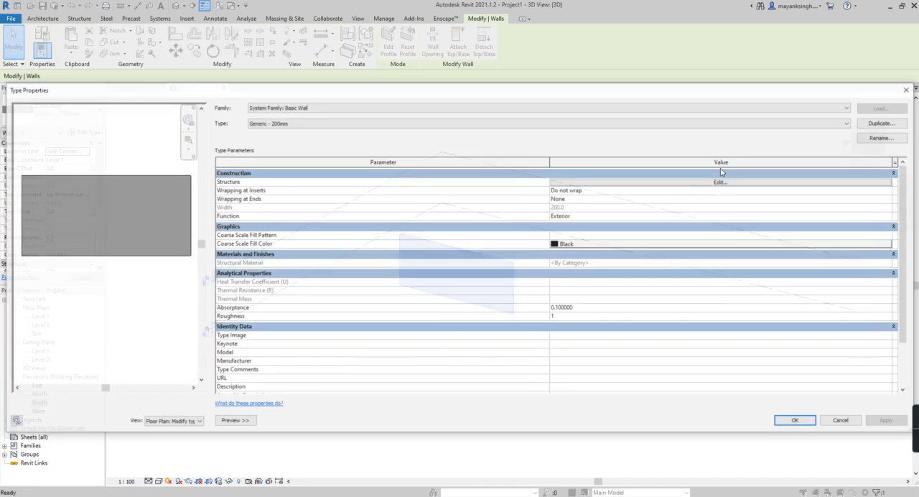
{"action": "left_click", "coordinate": [872, 122]}
{"action": "type", "text": "230 BBM Wall"}
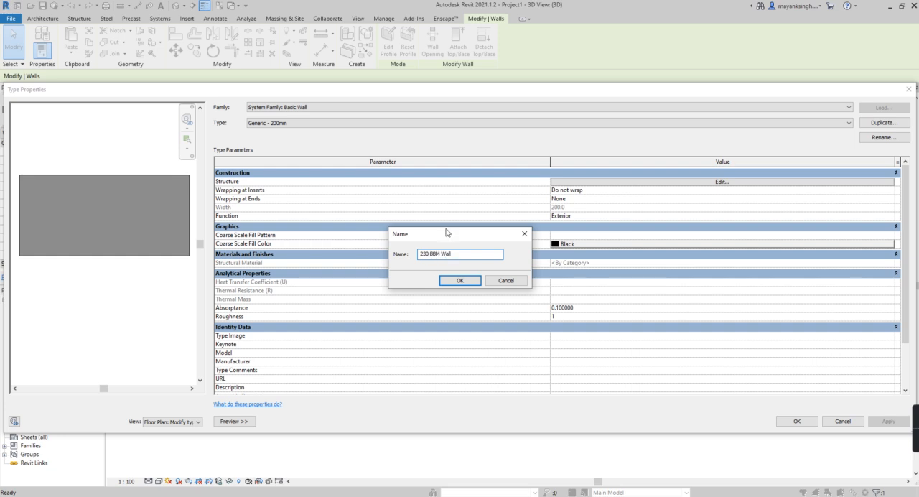
{"action": "left_click", "coordinate": [460, 280]}
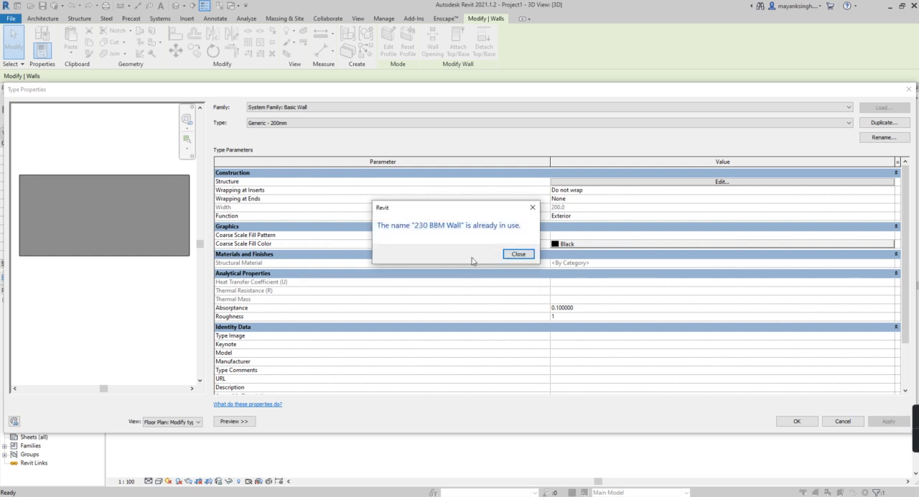
{"action": "left_click", "coordinate": [516, 254]}
{"action": "left_click", "coordinate": [311, 122]}
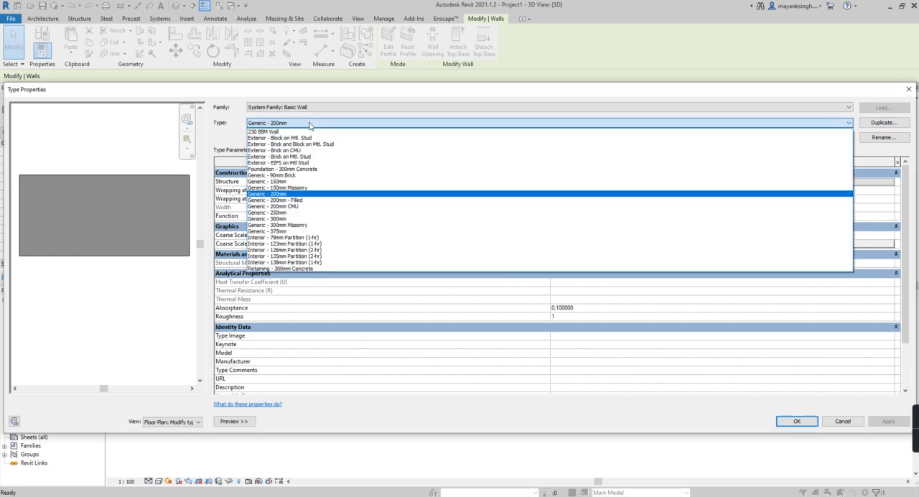
{"action": "key", "text": "Escape"}
{"action": "key", "text": "Escape"}
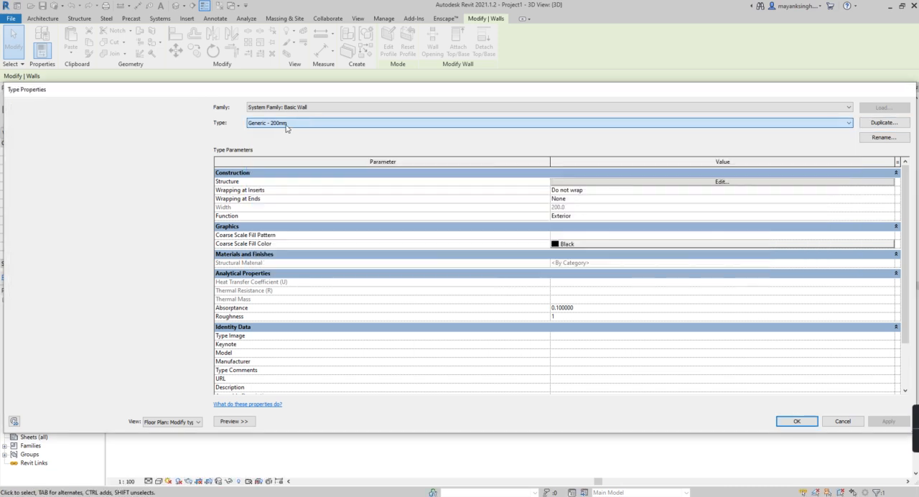
- Duplicate the selected wall's type as New BBM 230 and open its layer structure for editing
{"action": "left_click", "coordinate": [461, 242]}
{"action": "left_click", "coordinate": [462, 247]}
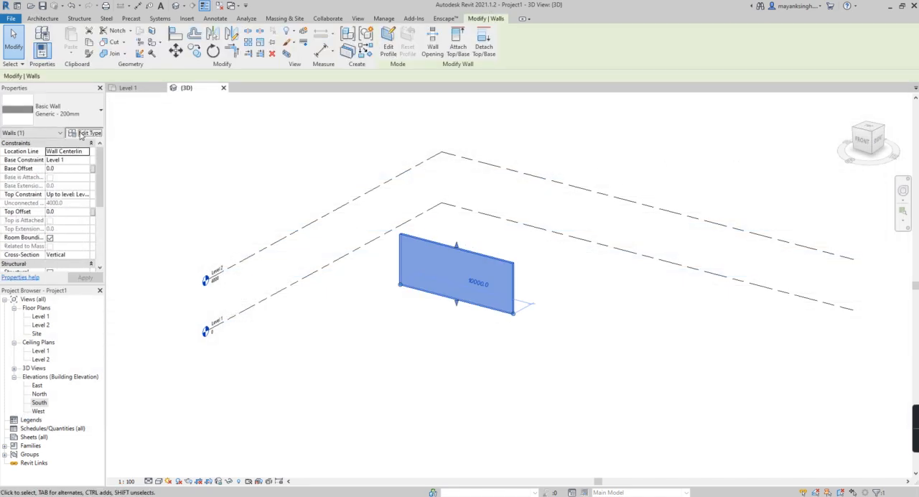
{"action": "left_click", "coordinate": [83, 133]}
{"action": "left_click", "coordinate": [880, 123]}
{"action": "type", "text": "New BB"}
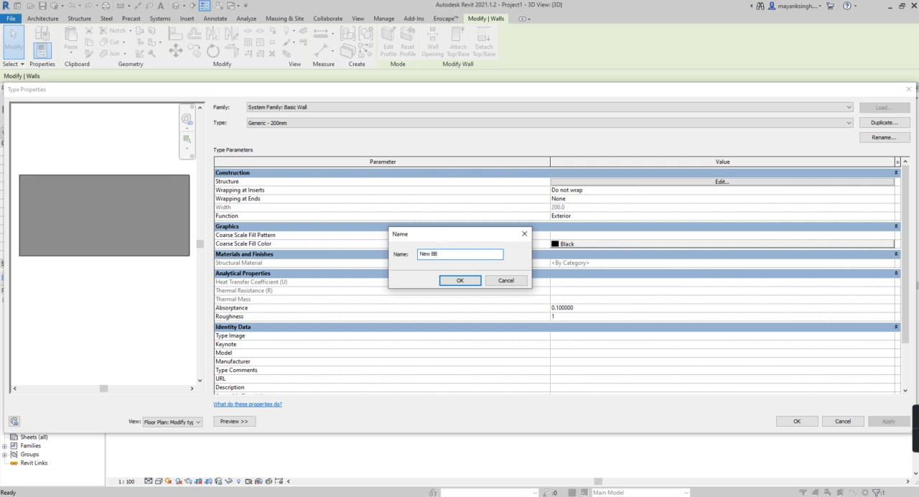
{"action": "type", "text": "M 230"}
{"action": "left_click", "coordinate": [459, 279]}
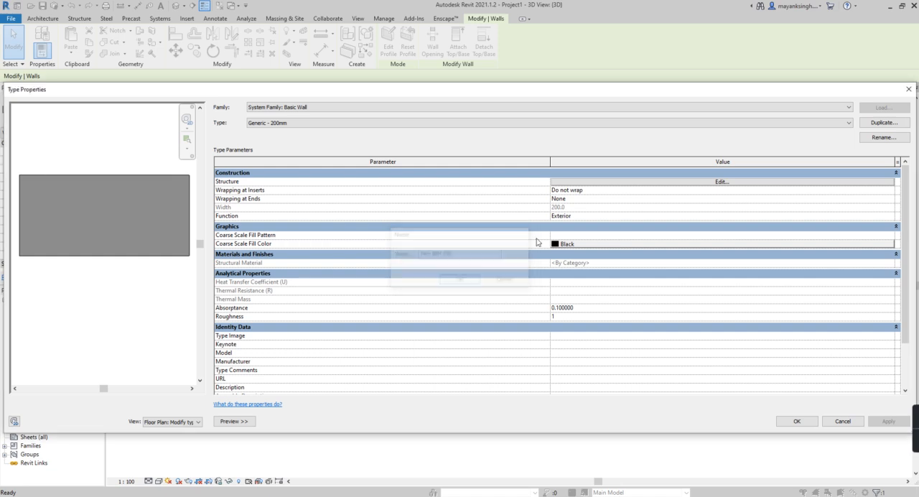
{"action": "left_click", "coordinate": [605, 183]}
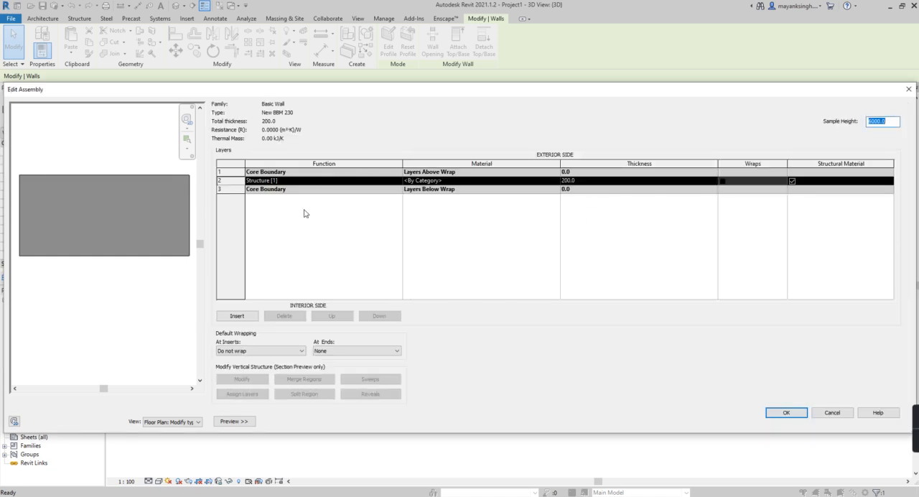
{"action": "left_click", "coordinate": [234, 421]}
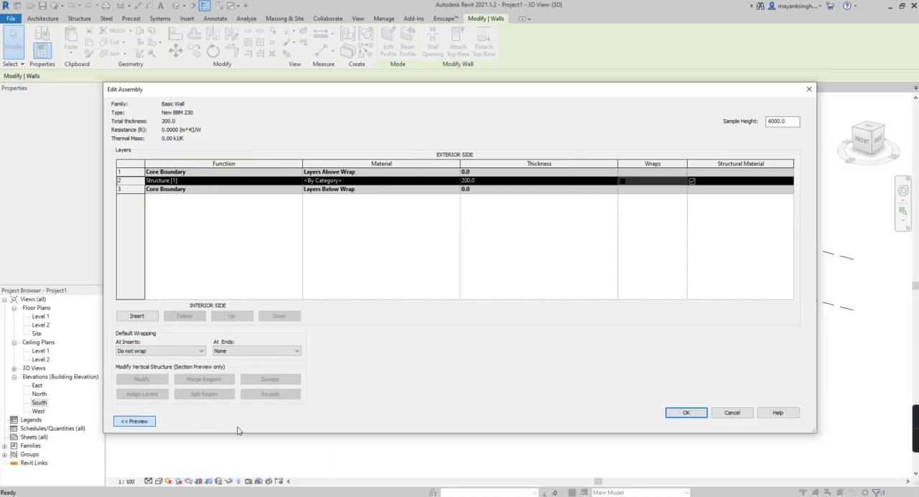
{"action": "left_click", "coordinate": [132, 420]}
{"action": "left_click", "coordinate": [227, 422]}
{"action": "left_click", "coordinate": [183, 421]}
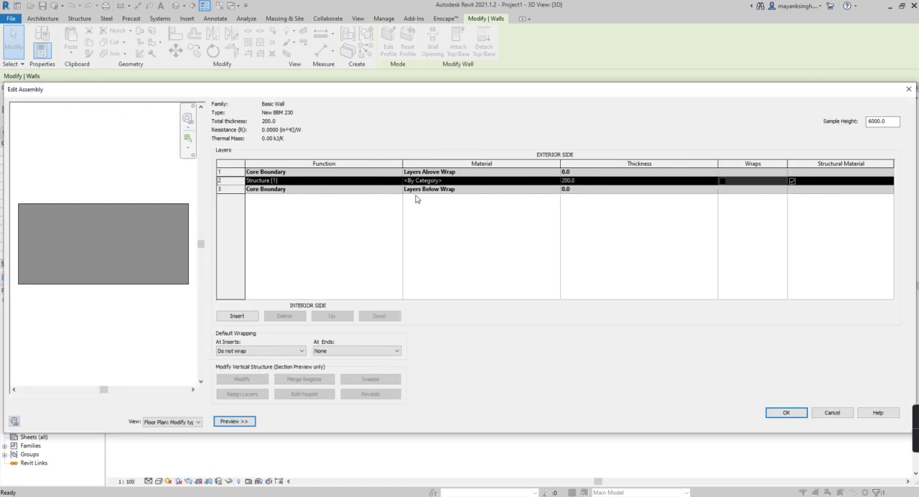
- Assign the Brick, Common material to the structure layer and set its thickness to 230 mm
{"action": "left_click", "coordinate": [556, 181]}
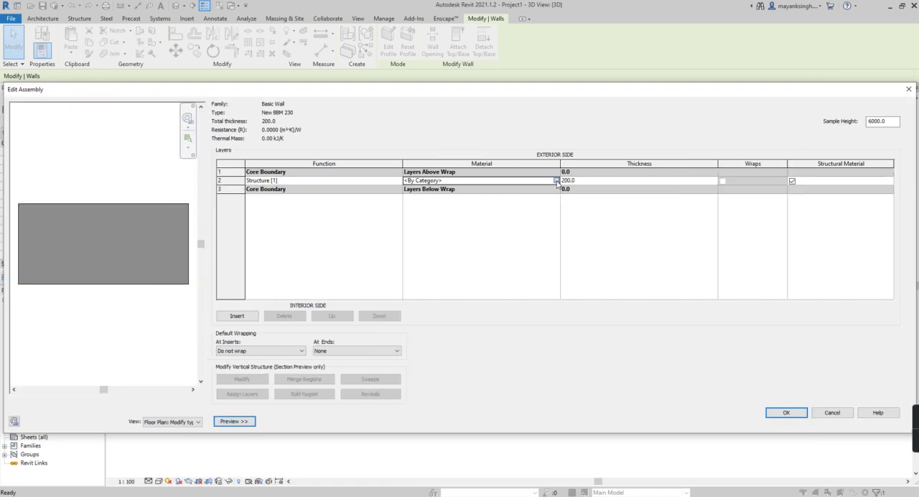
{"action": "left_click", "coordinate": [555, 181]}
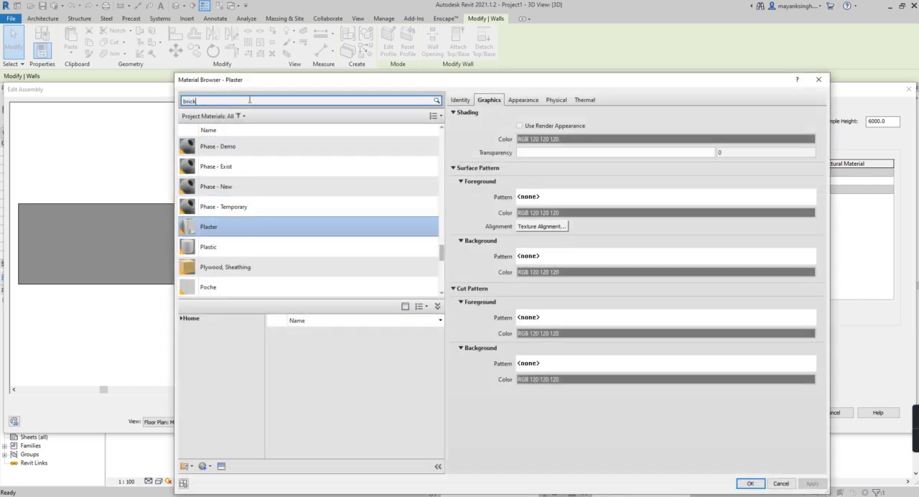
{"action": "left_click", "coordinate": [235, 160]}
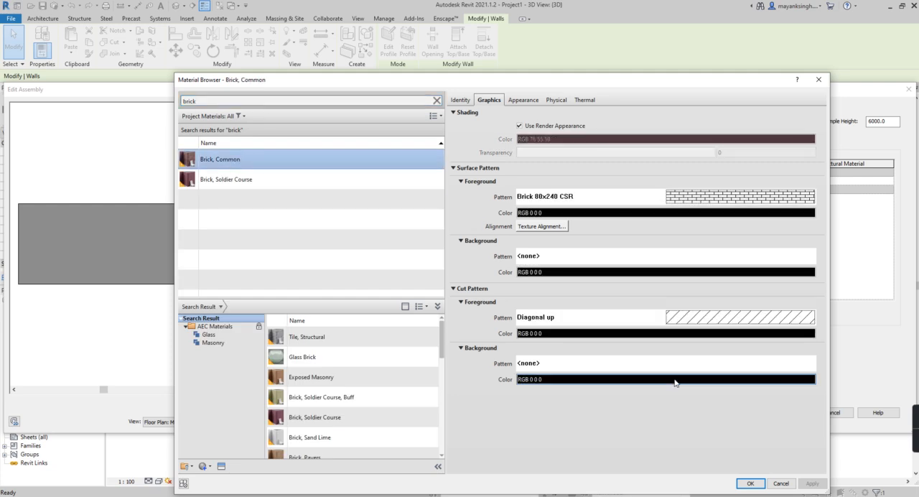
{"action": "left_click", "coordinate": [749, 483]}
{"action": "left_click", "coordinate": [574, 182]}
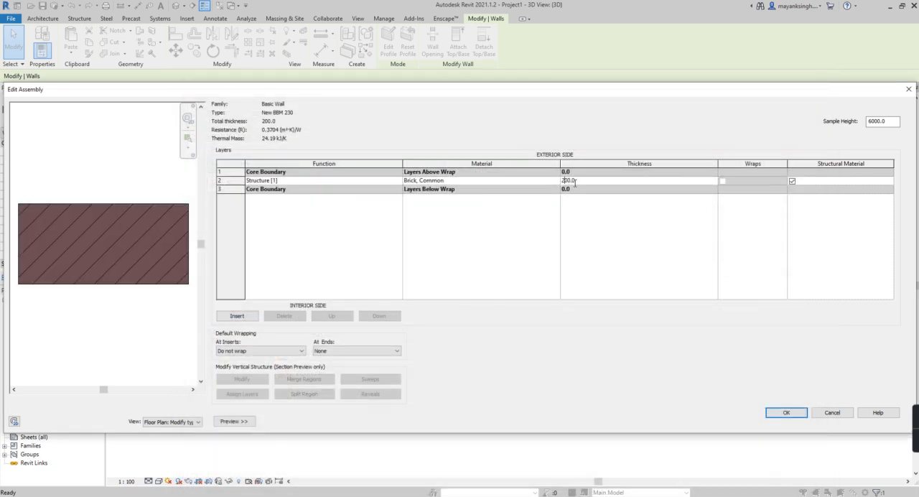
{"action": "type", "text": "230"}
- Insert two new layers above the brick structure layer in the wall assembly
{"action": "left_click", "coordinate": [227, 172]}
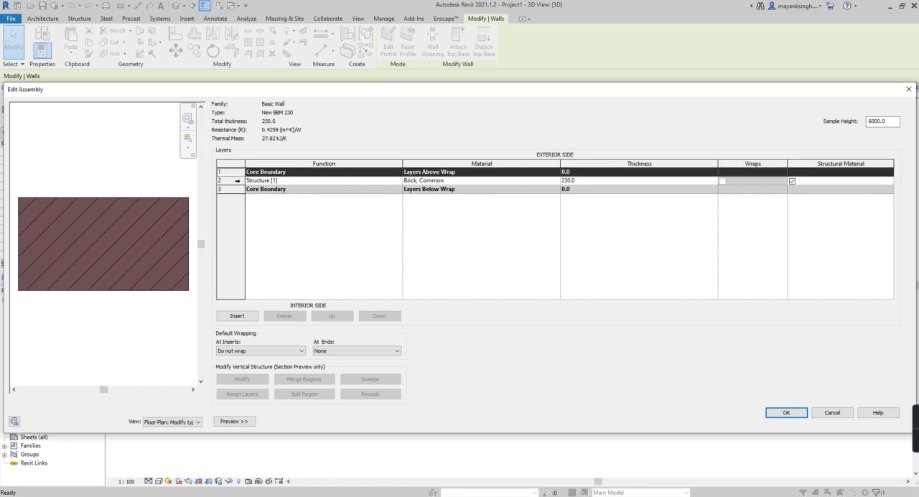
{"action": "left_click", "coordinate": [237, 180]}
{"action": "left_click", "coordinate": [246, 317]}
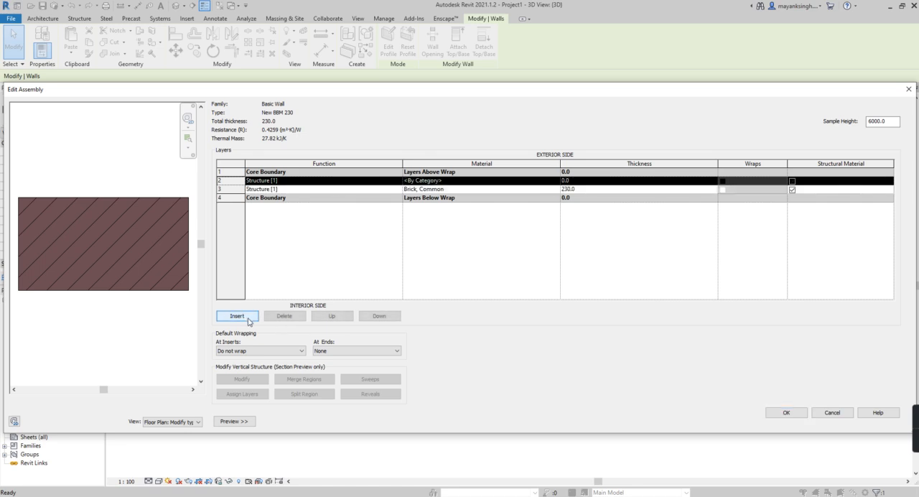
{"action": "left_click", "coordinate": [246, 317]}
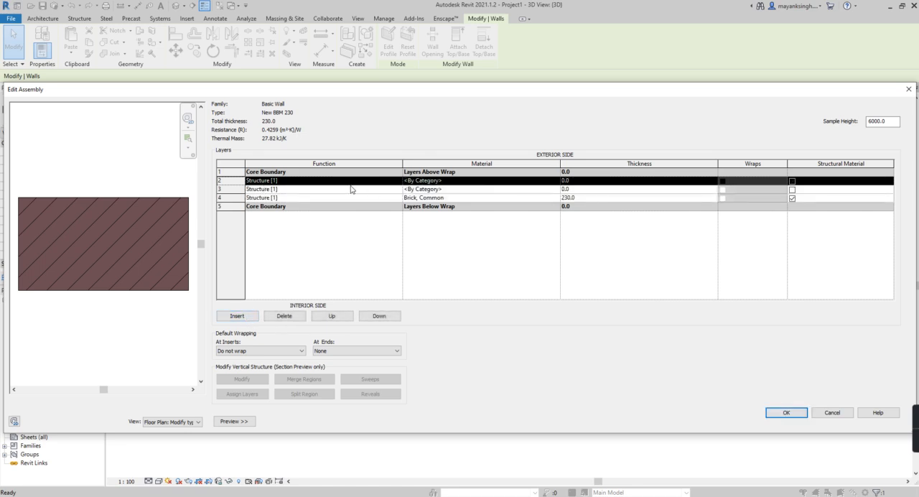
- Move one new layer outside the exterior core boundary and the other outside the interior core boundary
{"action": "left_click", "coordinate": [317, 187]}
{"action": "left_click", "coordinate": [292, 181]}
{"action": "left_click", "coordinate": [332, 316]}
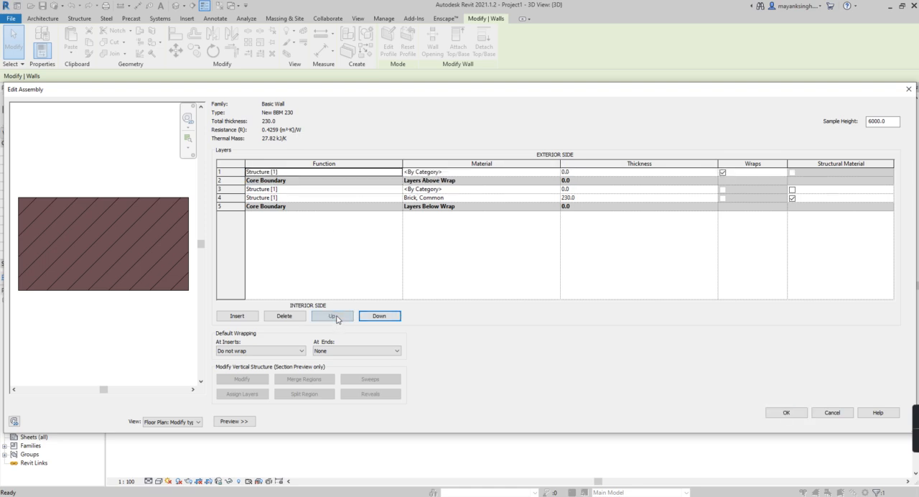
{"action": "left_click", "coordinate": [245, 188]}
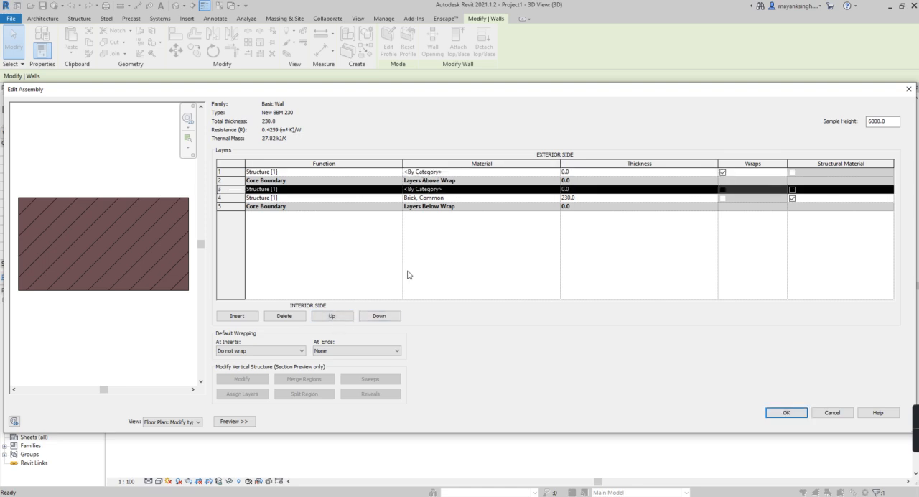
{"action": "left_click", "coordinate": [376, 317]}
{"action": "left_click", "coordinate": [376, 316]}
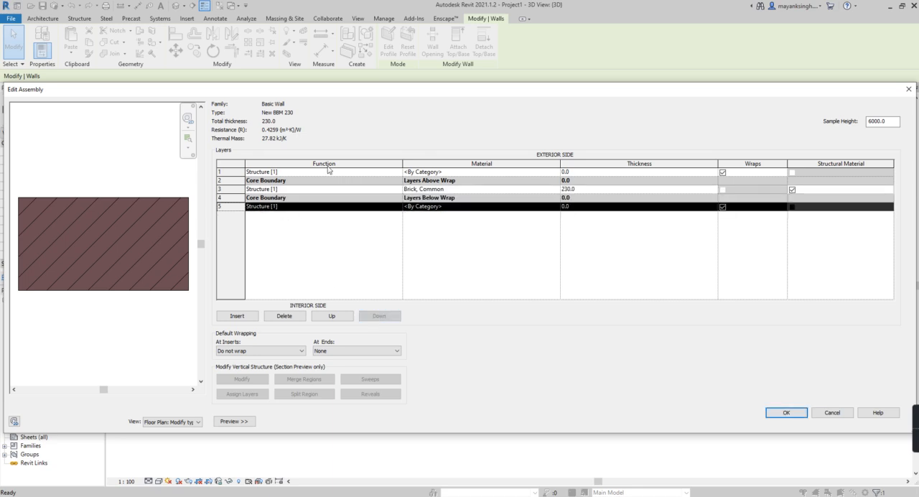
- Set the function of both the outermost exterior and interior layers to Finish 1 [4]
{"action": "left_click", "coordinate": [398, 173]}
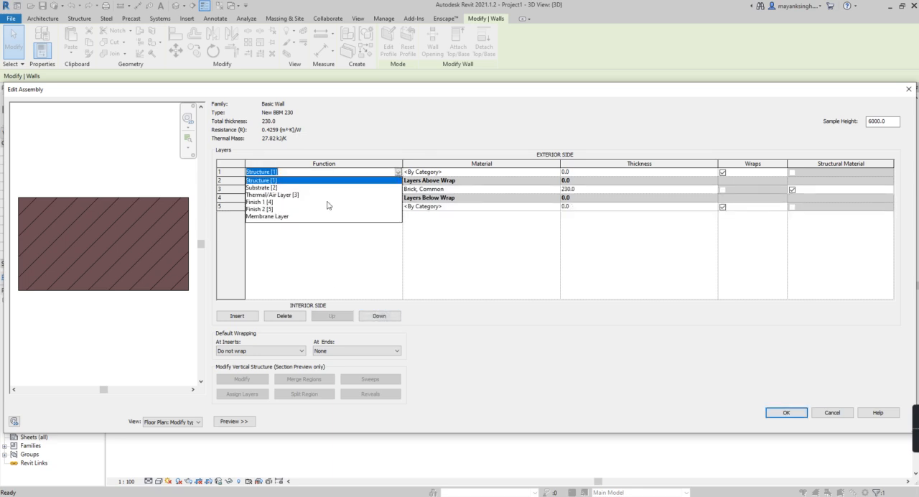
{"action": "left_click", "coordinate": [273, 203]}
{"action": "left_click", "coordinate": [398, 206]}
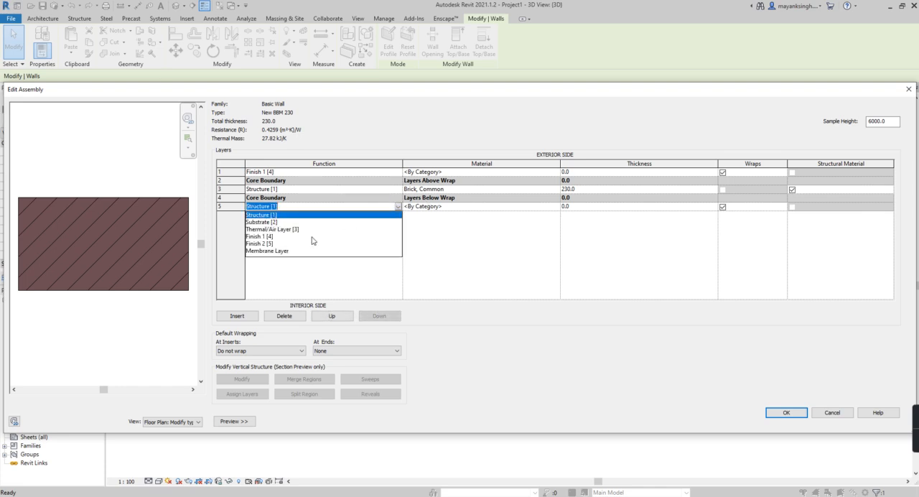
{"action": "left_click", "coordinate": [273, 236]}
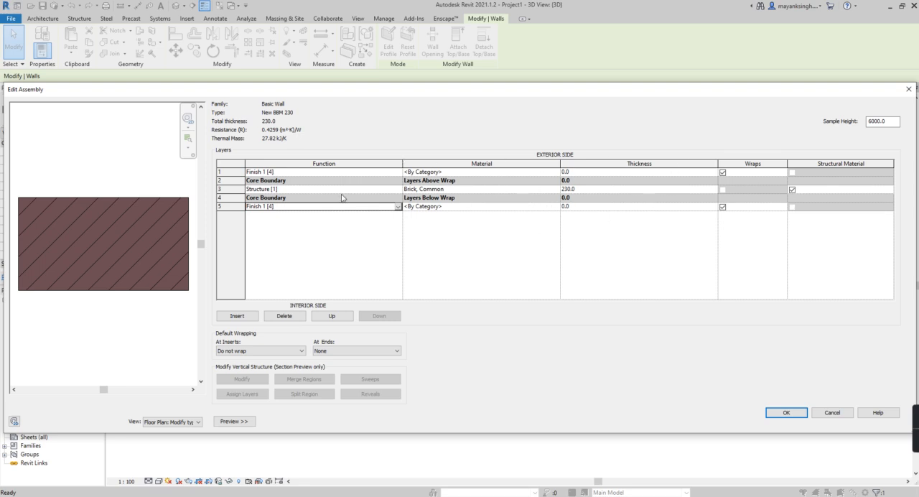
- Assign the Plaster material to the exterior finish layer and set its thickness to 18 mm
{"action": "left_click", "coordinate": [503, 188]}
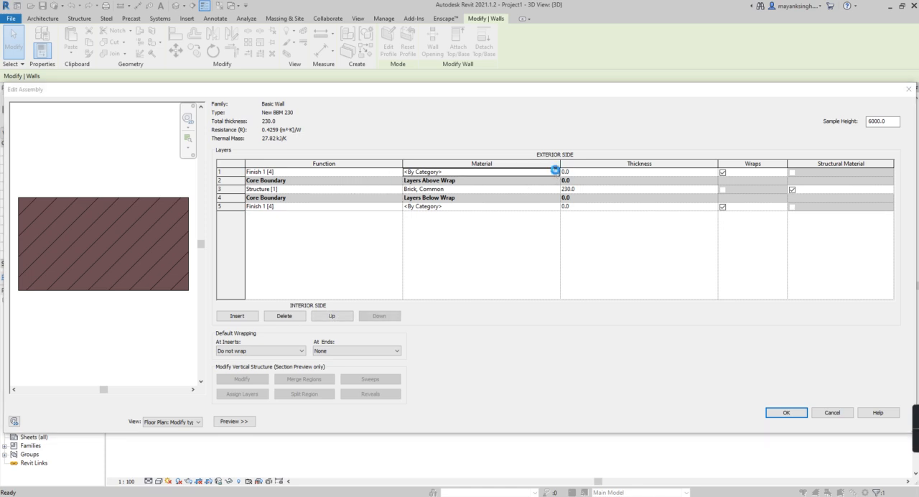
{"action": "left_click", "coordinate": [555, 189]}
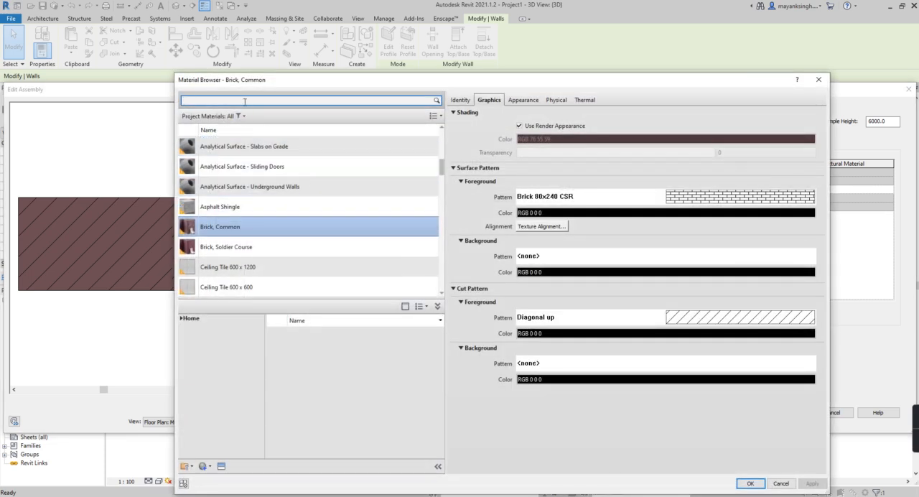
{"action": "left_click", "coordinate": [236, 198]}
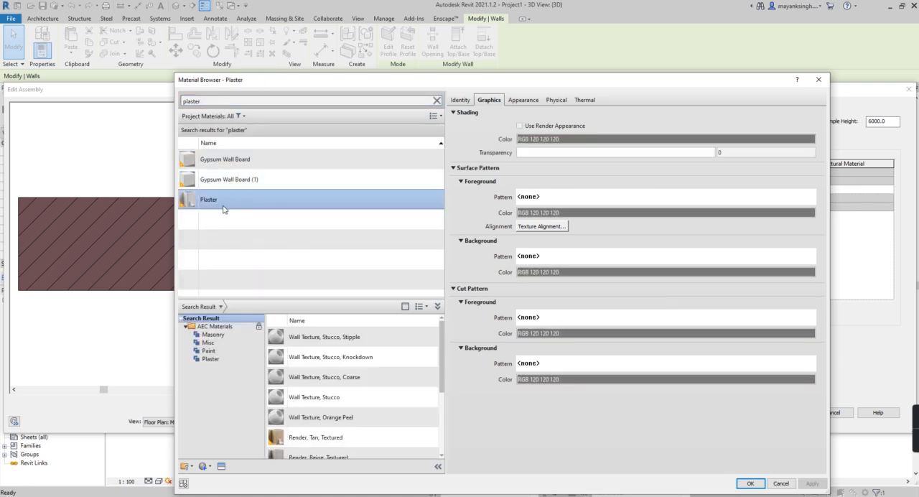
{"action": "scroll", "coordinate": [311, 400], "scroll_direction": "down", "scroll_amount": 2}
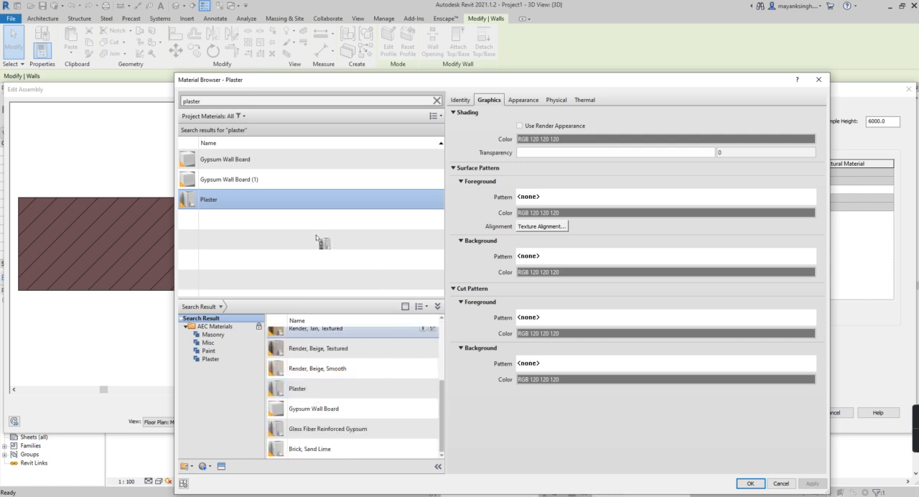
{"action": "scroll", "coordinate": [339, 395], "scroll_direction": "up", "scroll_amount": 1}
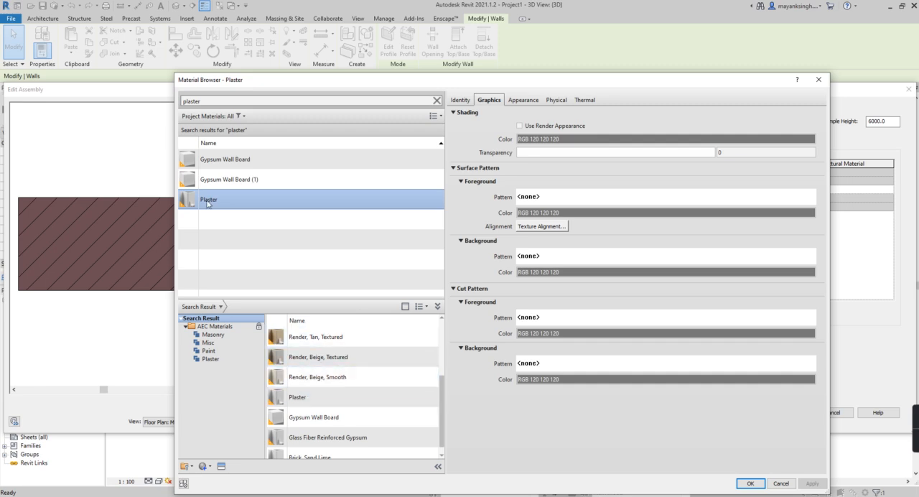
{"action": "left_click", "coordinate": [750, 483]}
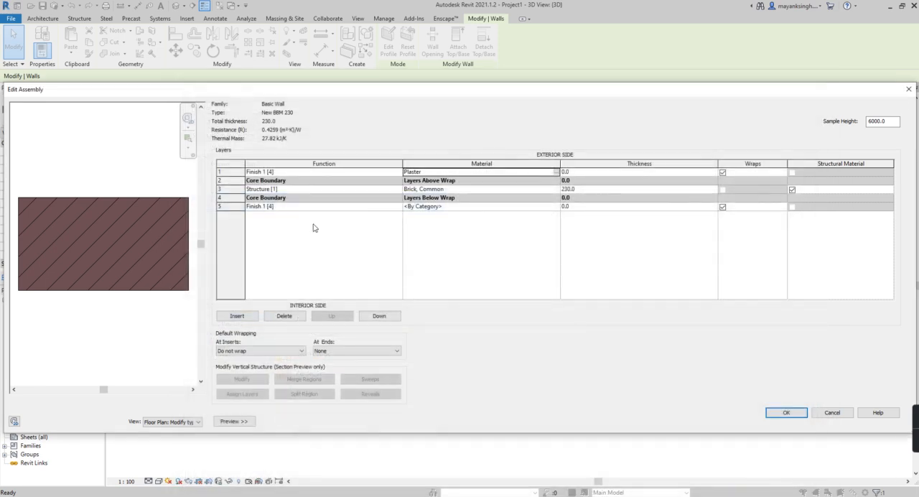
{"action": "left_click", "coordinate": [572, 173]}
{"action": "type", "text": "18"}
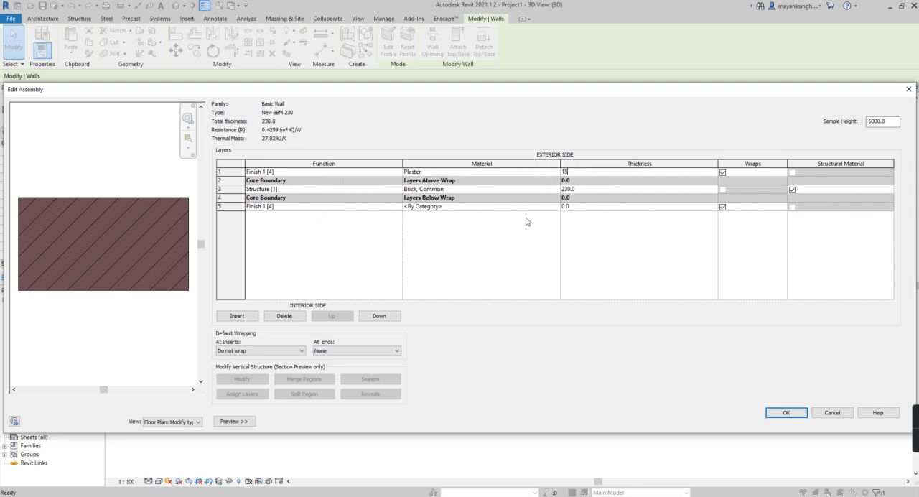
- Assign the Plaster material to the interior finish layer and set its thickness to 12 mm
{"action": "left_click", "coordinate": [556, 207]}
{"action": "left_click", "coordinate": [556, 207]}
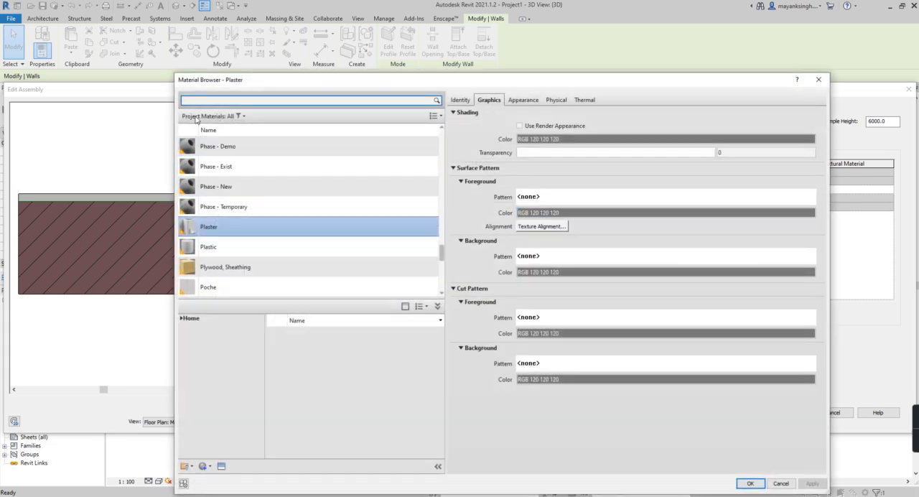
{"action": "left_click", "coordinate": [750, 483]}
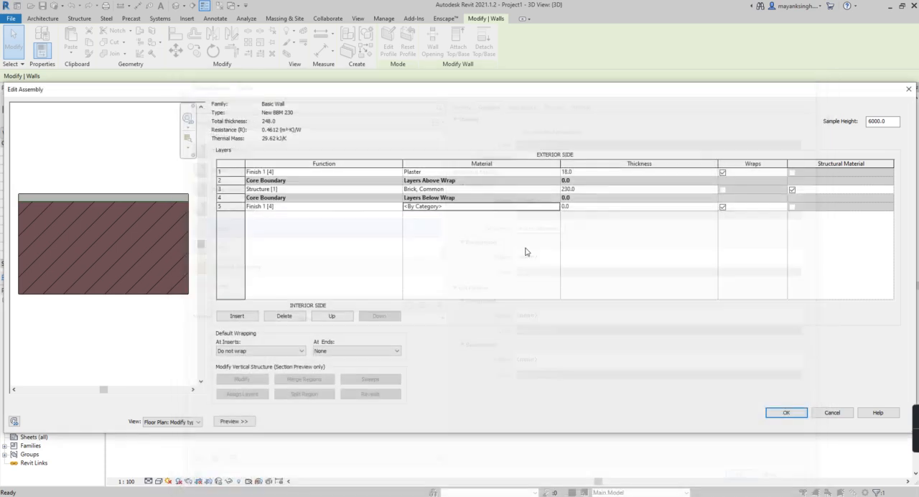
{"action": "left_click", "coordinate": [561, 208]}
{"action": "type", "text": "12"}
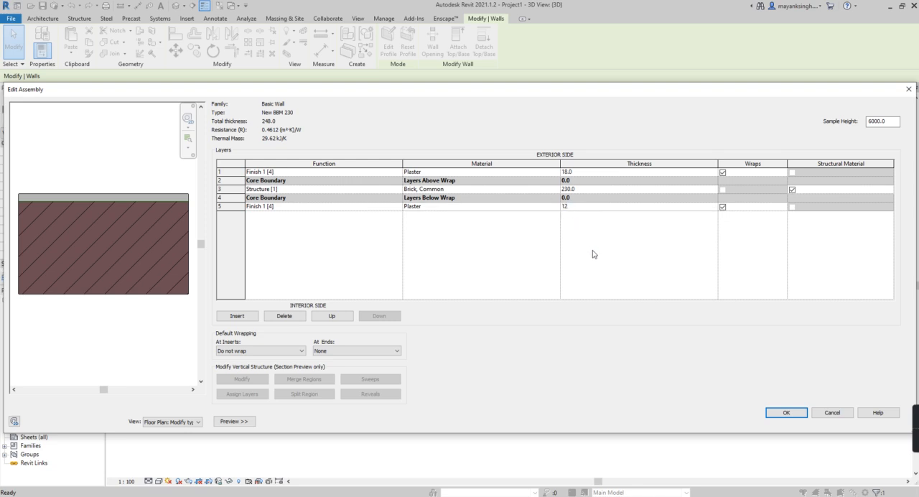
{"action": "left_click", "coordinate": [579, 270]}
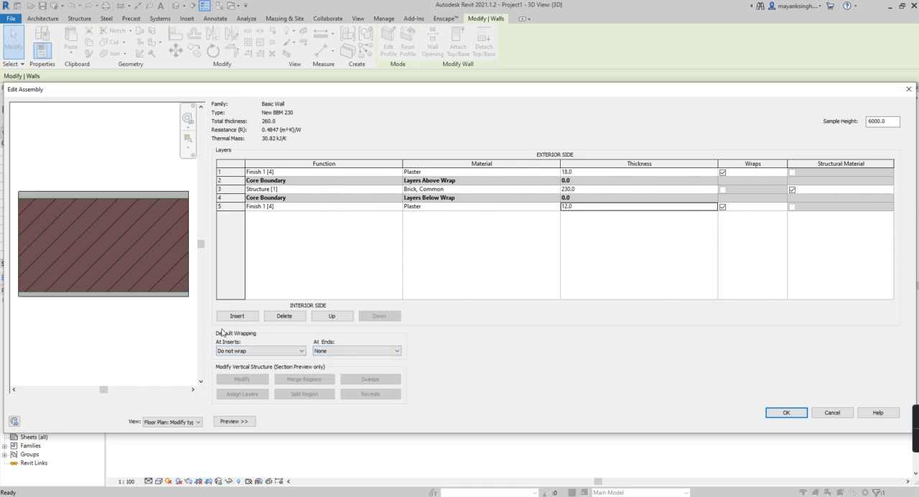
- Set the default wrapping at ends to Interior, then confirm the wall assembly and its type properties
{"action": "left_click", "coordinate": [340, 351]}
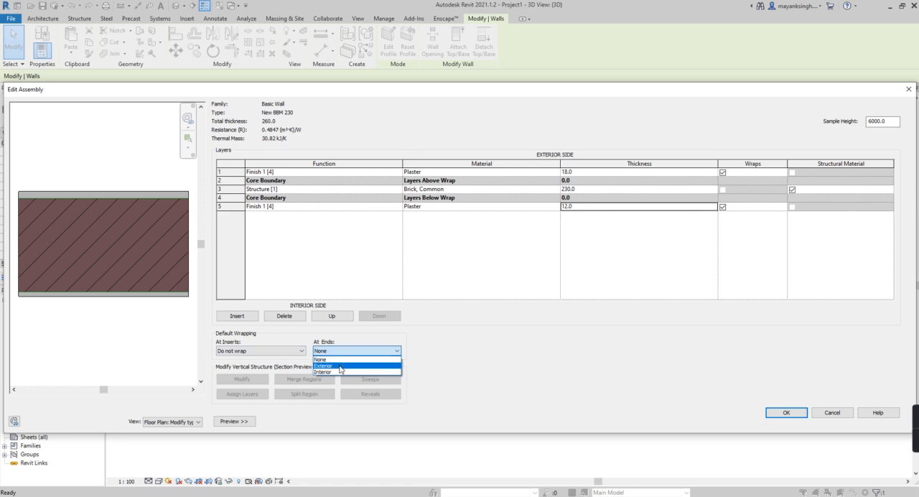
{"action": "left_click", "coordinate": [340, 366]}
{"action": "left_click", "coordinate": [339, 350]}
{"action": "left_click", "coordinate": [338, 372]}
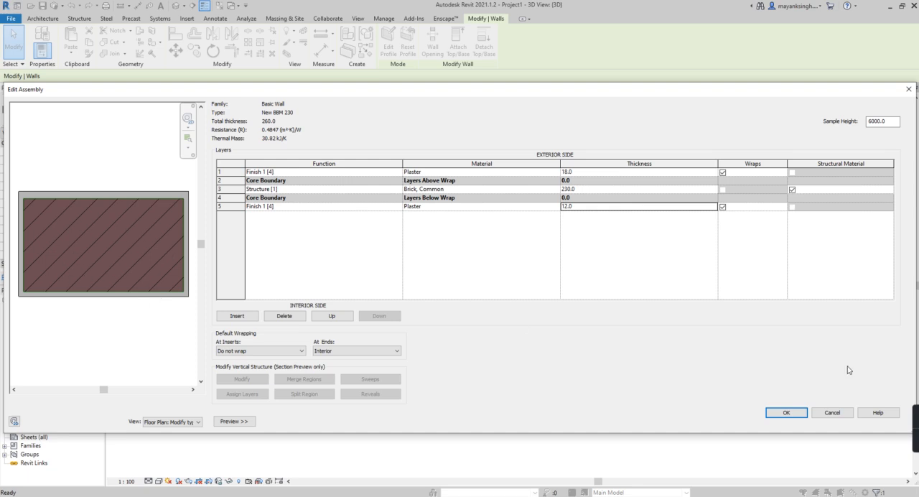
{"action": "scroll", "coordinate": [123, 295], "scroll_direction": "down", "scroll_amount": 4}
{"action": "scroll", "coordinate": [122, 282], "scroll_direction": "up", "scroll_amount": 4}
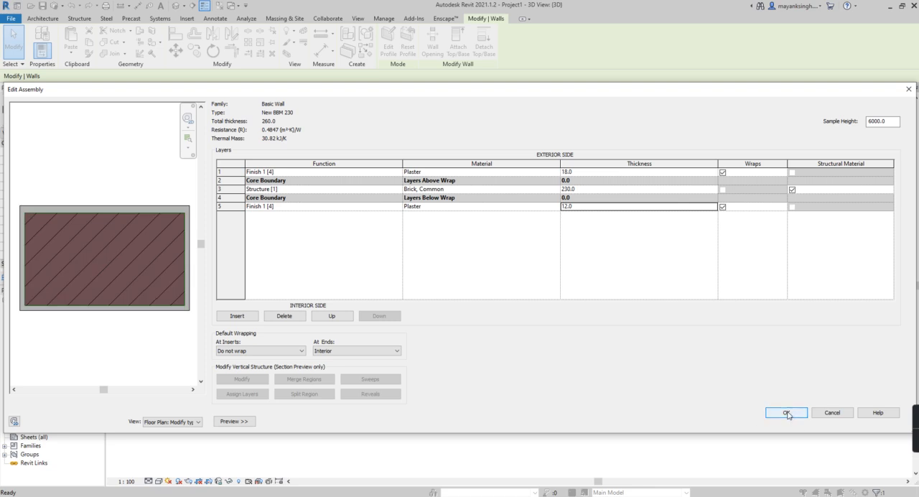
{"action": "left_click", "coordinate": [787, 413]}
{"action": "left_click", "coordinate": [795, 421]}
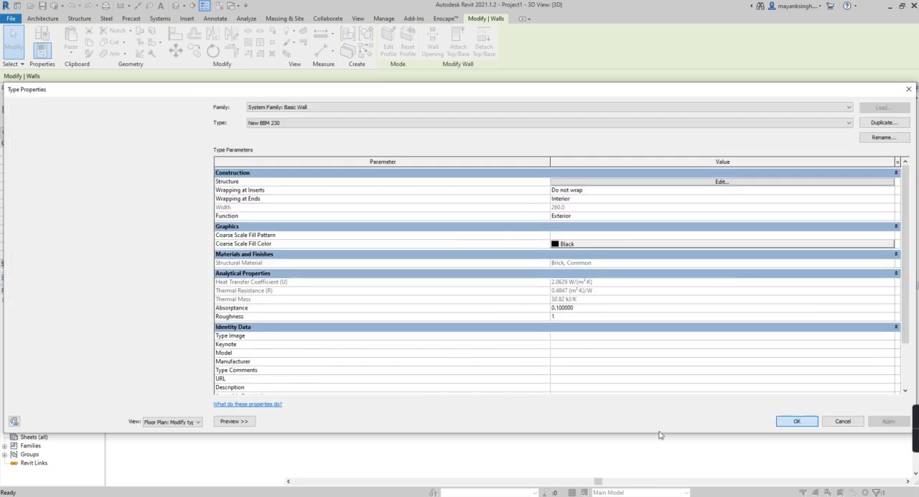
{"action": "key", "text": "Escape"}
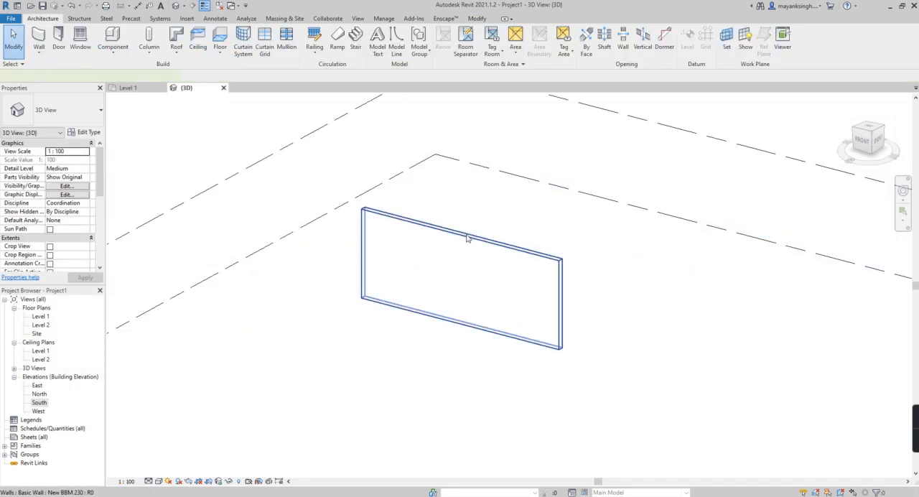
{"action": "left_click", "coordinate": [436, 302]}
{"action": "key", "text": "Escape"}
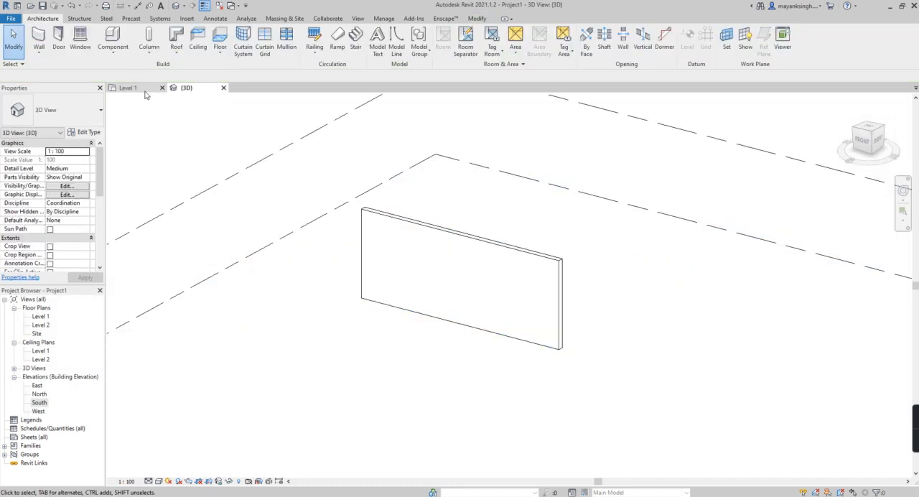
- Open the Level 1 floor plan and examine the wall's layers and the plaster wrapping at its ends
{"action": "left_click", "coordinate": [146, 91]}
{"action": "scroll", "coordinate": [309, 284], "scroll_direction": "up", "scroll_amount": 3}
{"action": "scroll", "coordinate": [227, 283], "scroll_direction": "up", "scroll_amount": 5}
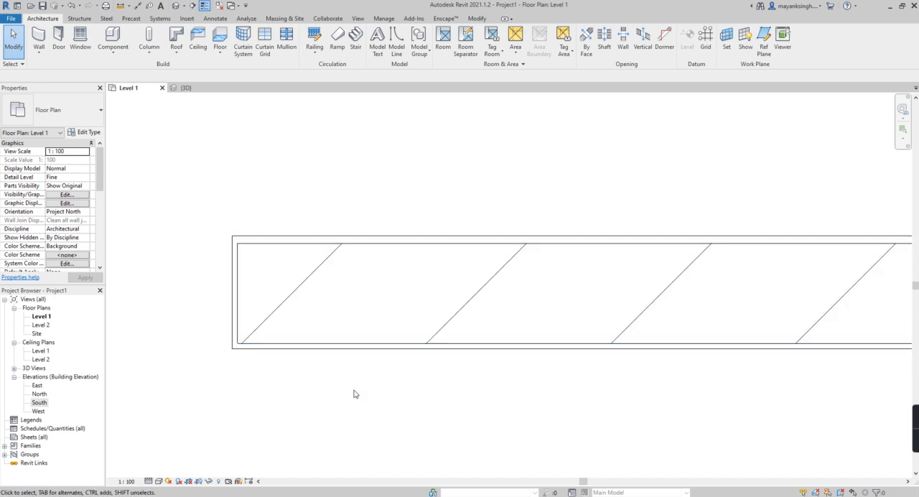
{"action": "scroll", "coordinate": [320, 320], "scroll_direction": "down", "scroll_amount": 5}
{"action": "scroll", "coordinate": [468, 318], "scroll_direction": "up", "scroll_amount": 2}
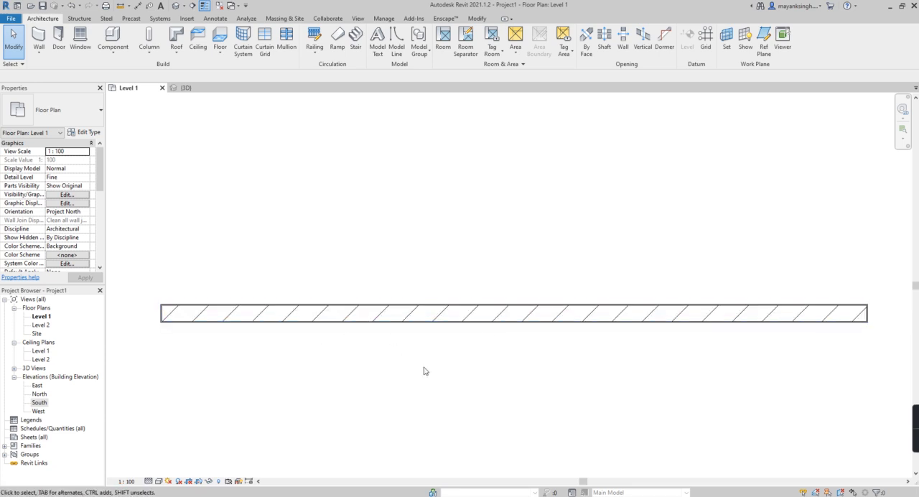
- Open the South elevation and start editing the wall's profile
{"action": "double_click", "coordinate": [38, 403]}
{"action": "scroll", "coordinate": [322, 320], "scroll_direction": "up", "scroll_amount": 2}
{"action": "scroll", "coordinate": [290, 294], "scroll_direction": "up", "scroll_amount": 3}
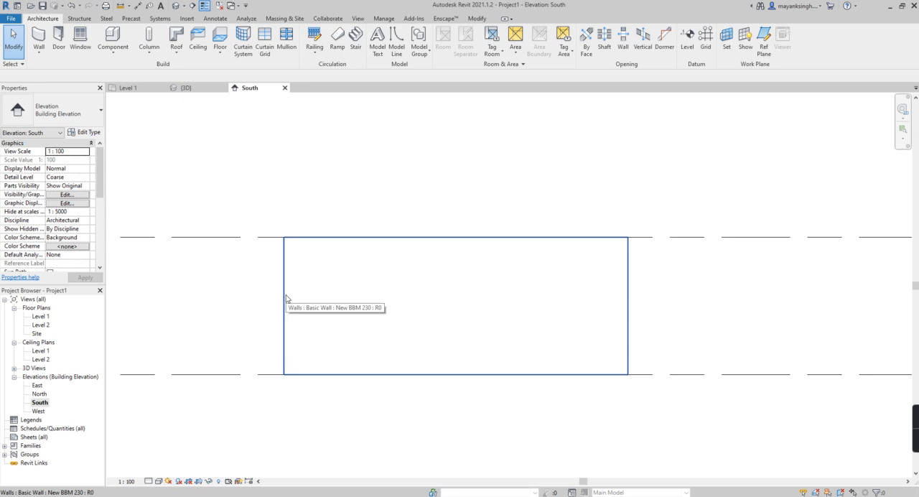
{"action": "double_click", "coordinate": [287, 298]}
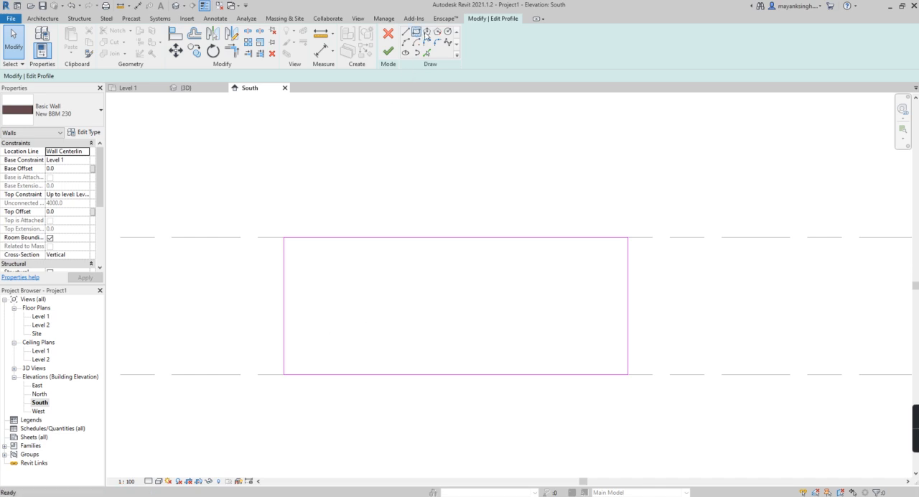
- Sketch a rectangular door opening about 1128 mm wide and 2317 mm high, standing on the wall's base line
{"action": "left_click", "coordinate": [415, 31]}
{"action": "scroll", "coordinate": [337, 317], "scroll_direction": "up", "scroll_amount": 1}
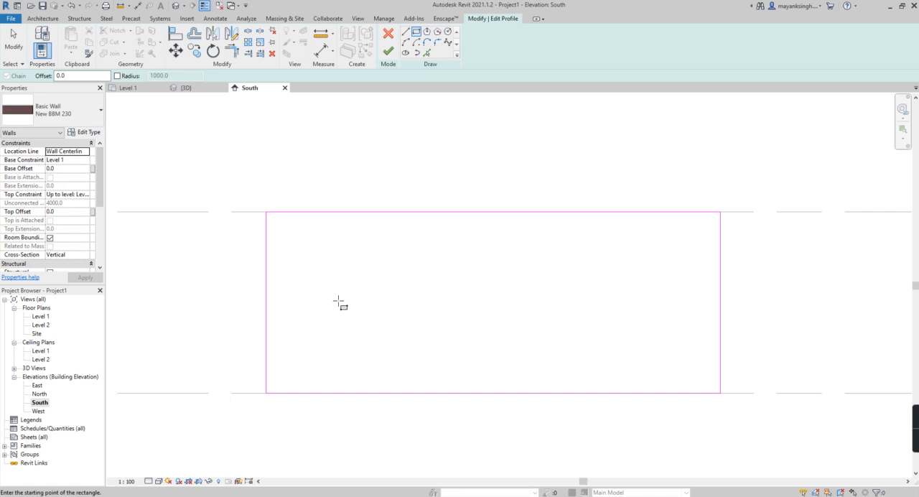
{"action": "left_click", "coordinate": [358, 289]}
{"action": "left_click", "coordinate": [409, 392]}
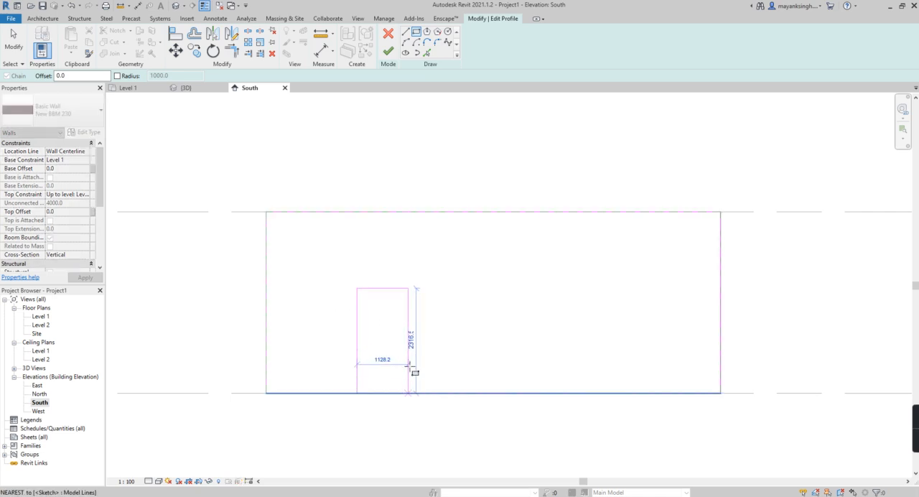
{"action": "key", "text": "Escape"}
- Set the door opening's width to 900 mm and its height to 2100 mm
{"action": "left_click", "coordinate": [409, 308]}
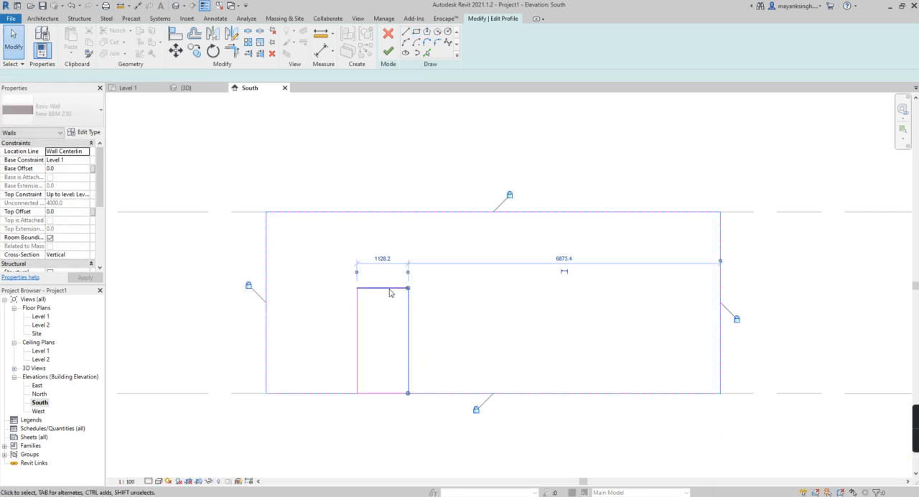
{"action": "left_click", "coordinate": [381, 260]}
{"action": "key", "text": "Return"}
{"action": "left_click", "coordinate": [385, 289]}
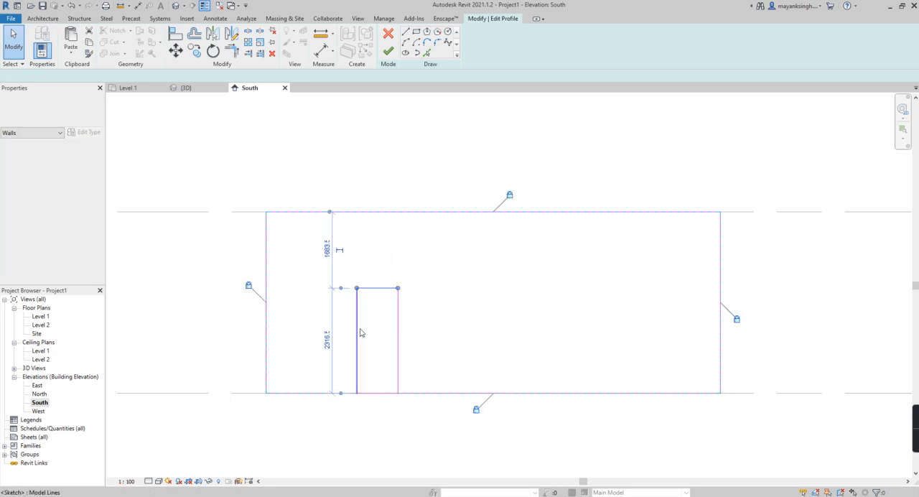
{"action": "left_click", "coordinate": [328, 345]}
{"action": "type", "text": "21"}
{"action": "key", "text": "Return"}
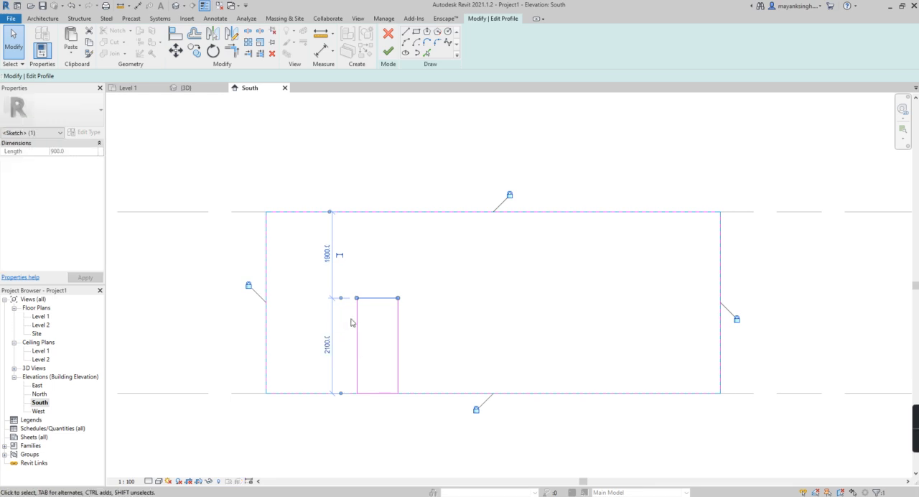
{"action": "left_click", "coordinate": [400, 402]}
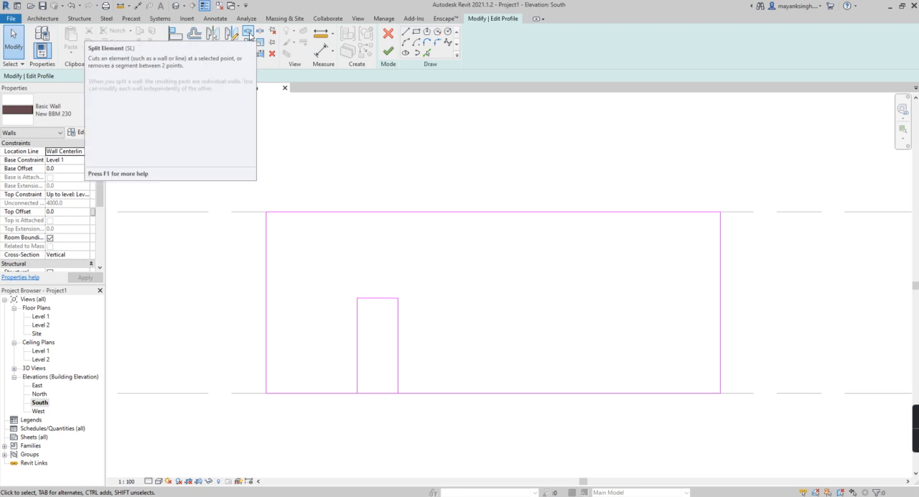
- Split the profile's base line at both sides of the door opening and delete the segment between them
{"action": "left_click", "coordinate": [248, 32]}
{"action": "left_click", "coordinate": [358, 393]}
{"action": "left_click", "coordinate": [398, 393]}
{"action": "key", "text": "Escape"}
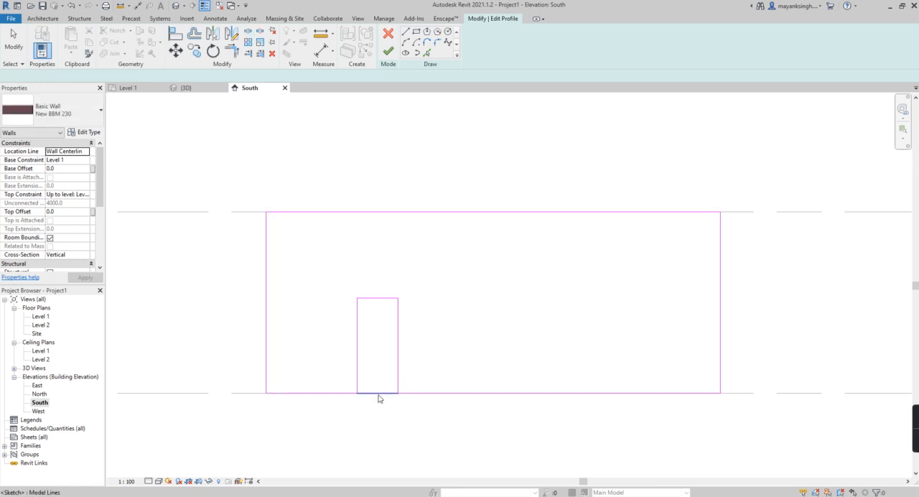
{"action": "left_click", "coordinate": [378, 395]}
{"action": "key", "text": "Delete"}
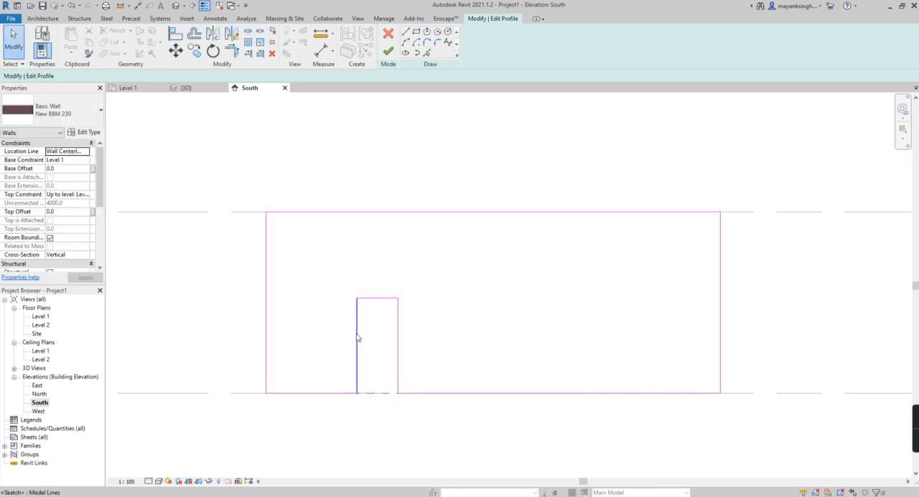
- Sketch a 150 mm line leftward from the opening's upper-left corner, continued by a 150 mm vertical line upward
{"action": "scroll", "coordinate": [348, 302], "scroll_direction": "up", "scroll_amount": 2}
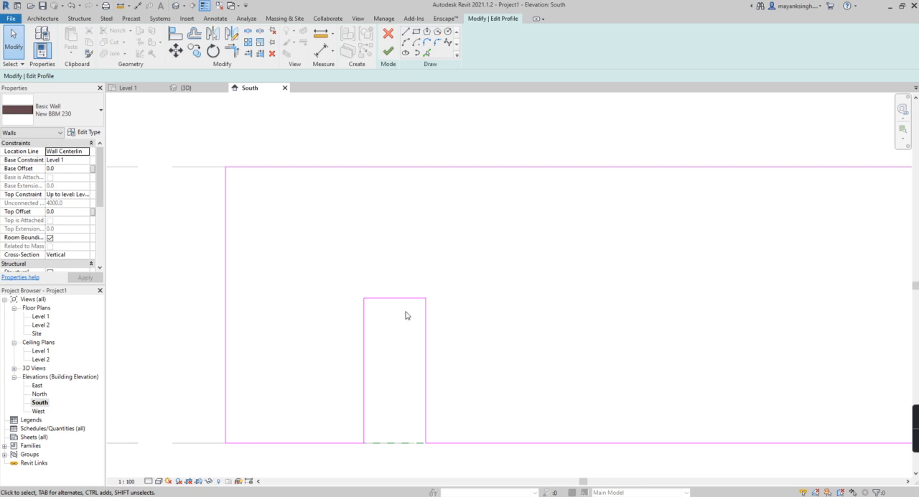
{"action": "left_click", "coordinate": [417, 32]}
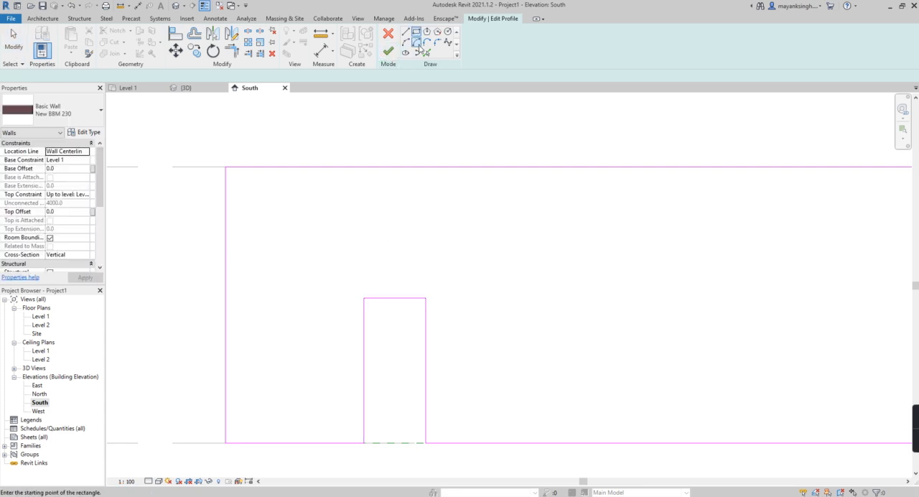
{"action": "left_click", "coordinate": [364, 298]}
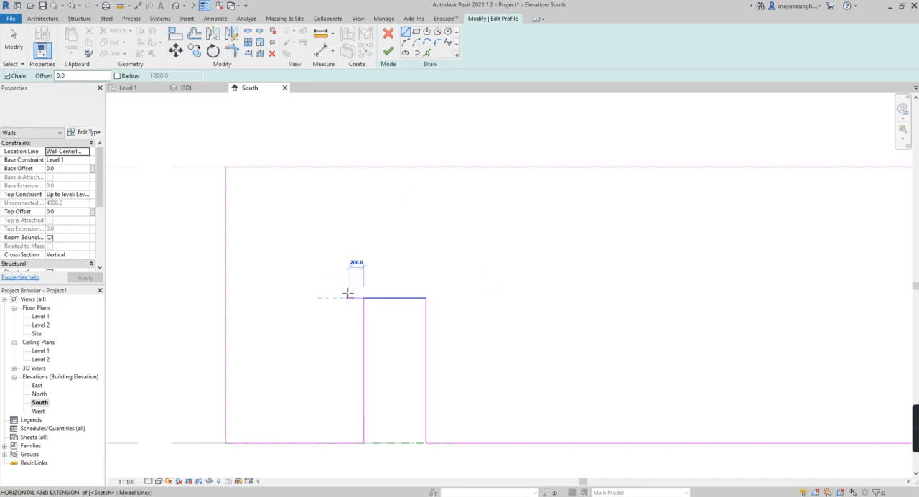
{"action": "type", "text": "150"}
{"action": "key", "text": "Return"}
{"action": "type", "text": "1"}
{"action": "key", "text": "Return"}
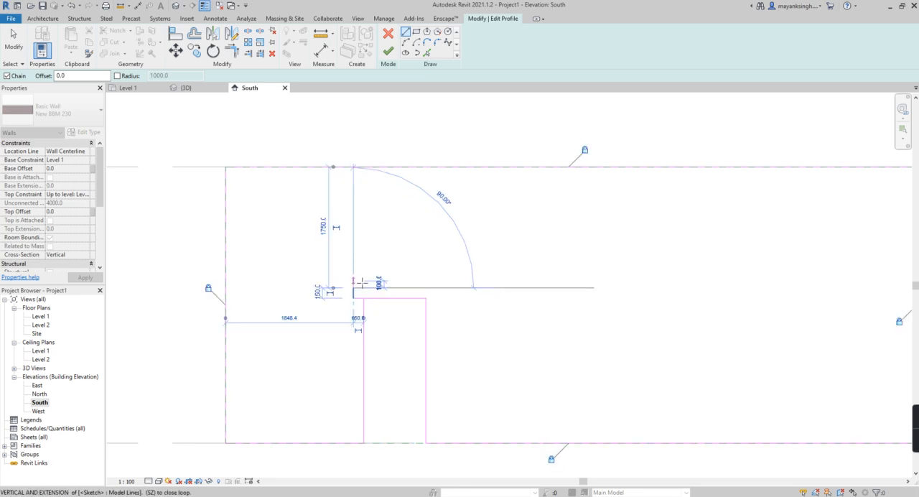
- Continue the stepped outline with a 150 mm horizontal line back toward the opening and end the line chain
{"action": "left_click", "coordinate": [426, 288]}
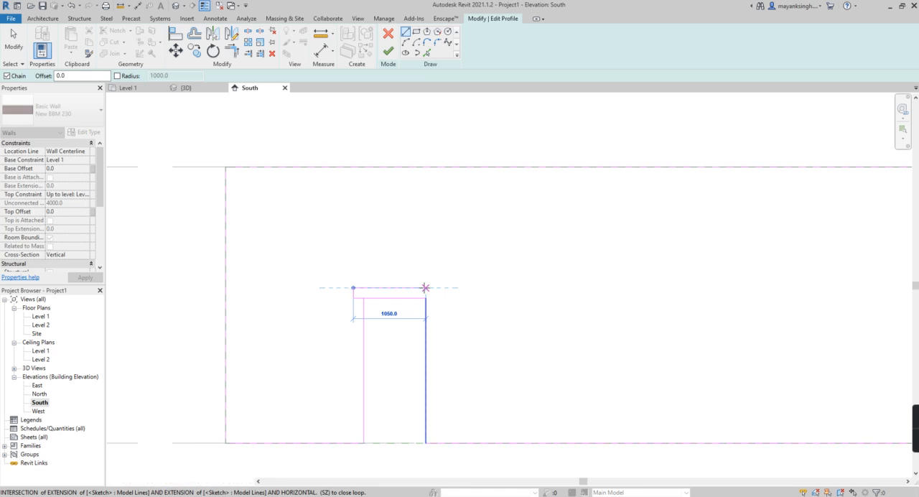
{"action": "type", "text": "15"}
{"action": "key", "text": "Return"}
{"action": "key", "text": "Escape"}
{"action": "key", "text": "Escape"}
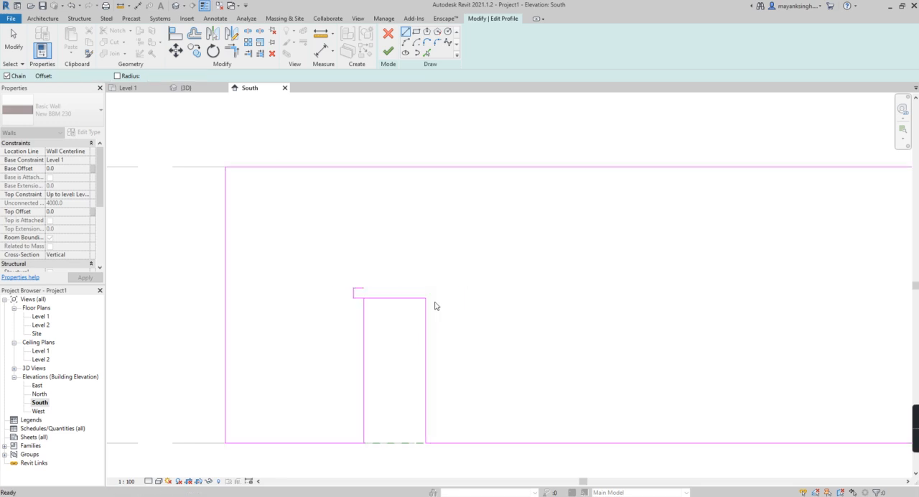
- Stretch the stepped head's top line to the opening's right edge and continue it with a 150 mm line rightward
{"action": "left_click", "coordinate": [362, 288]}
{"action": "left_click_drag", "start_coordinate": [364, 287], "coordinate": [425, 289]}
{"action": "left_click", "coordinate": [406, 32]}
{"action": "left_click", "coordinate": [426, 288]}
{"action": "type", "text": "150"}
{"action": "key", "text": "Return"}
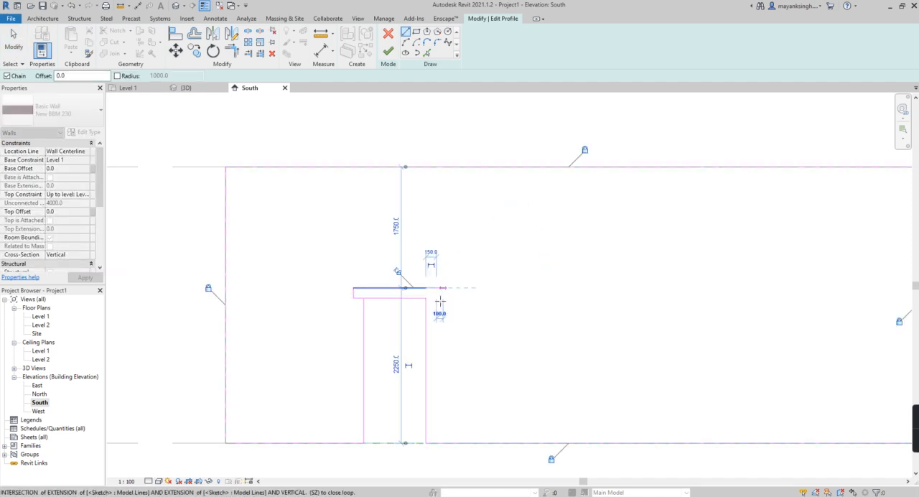
- Close the head outline with a vertical line downward and a horizontal line back to the opening's upper-right corner
{"action": "left_click", "coordinate": [436, 298]}
{"action": "left_click", "coordinate": [425, 298]}
{"action": "key", "text": "Escape"}
{"action": "key", "text": "Escape"}
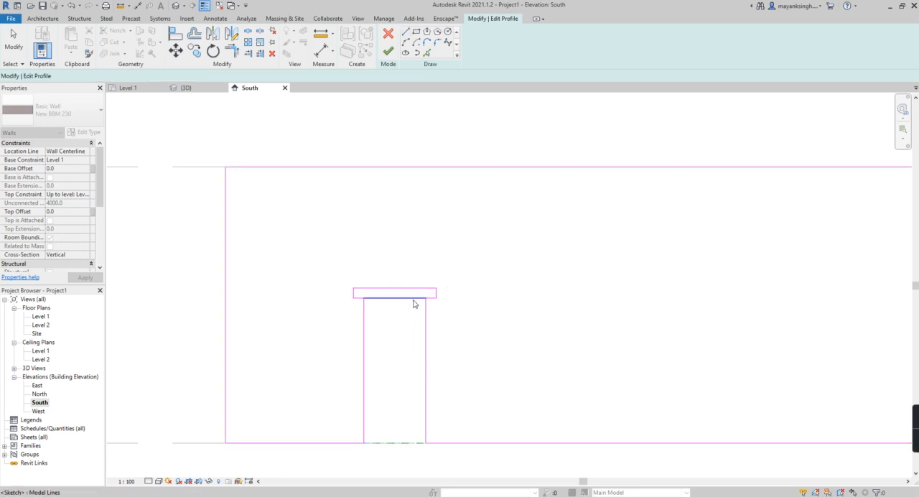
- Delete the line separating the stepped head from the door opening and finish the wall's profile edit
{"action": "left_click", "coordinate": [413, 298]}
{"action": "key", "text": "Delete"}
{"action": "scroll", "coordinate": [394, 337], "scroll_direction": "down", "scroll_amount": 2}
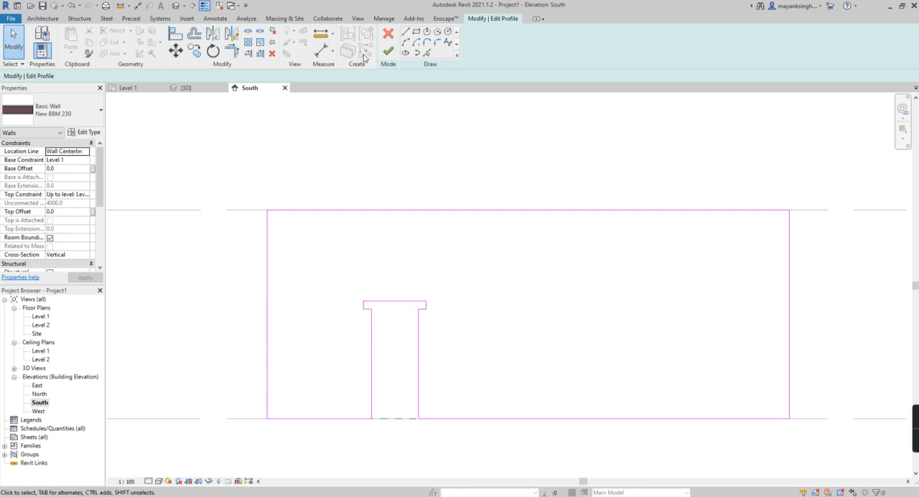
{"action": "left_click", "coordinate": [388, 52]}
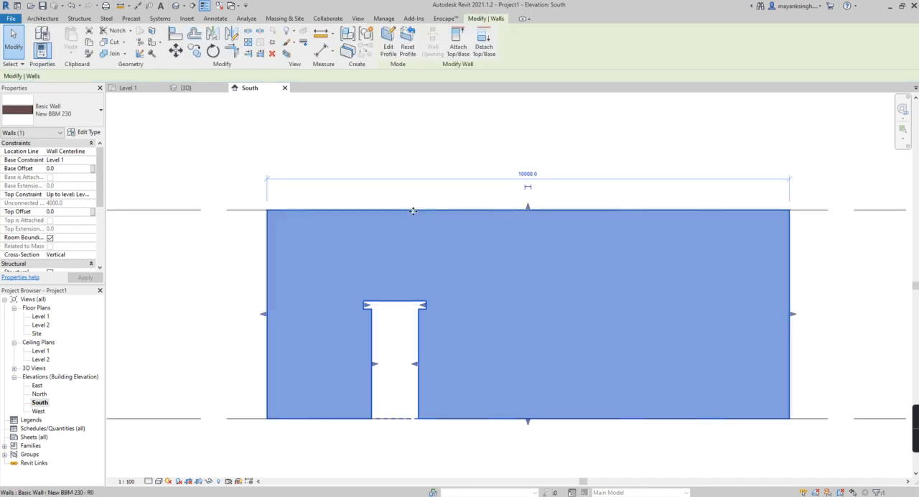
{"action": "left_click", "coordinate": [254, 127]}
- Set the 3D view's detail level to Fine and inspect the wall with its stepped door opening
{"action": "left_click", "coordinate": [188, 88]}
{"action": "scroll", "coordinate": [407, 294], "scroll_direction": "up", "scroll_amount": 5}
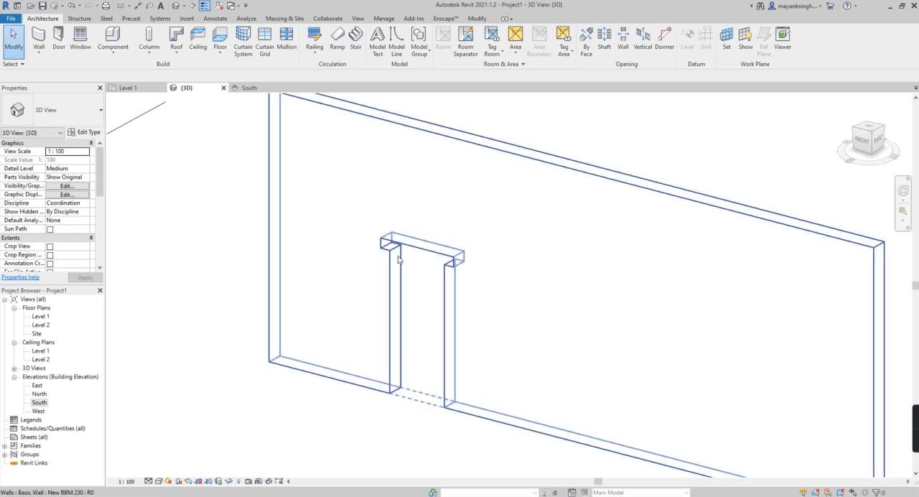
{"action": "left_click", "coordinate": [149, 482]}
{"action": "left_click", "coordinate": [161, 470]}
{"action": "scroll", "coordinate": [397, 321], "scroll_direction": "down", "scroll_amount": 3}
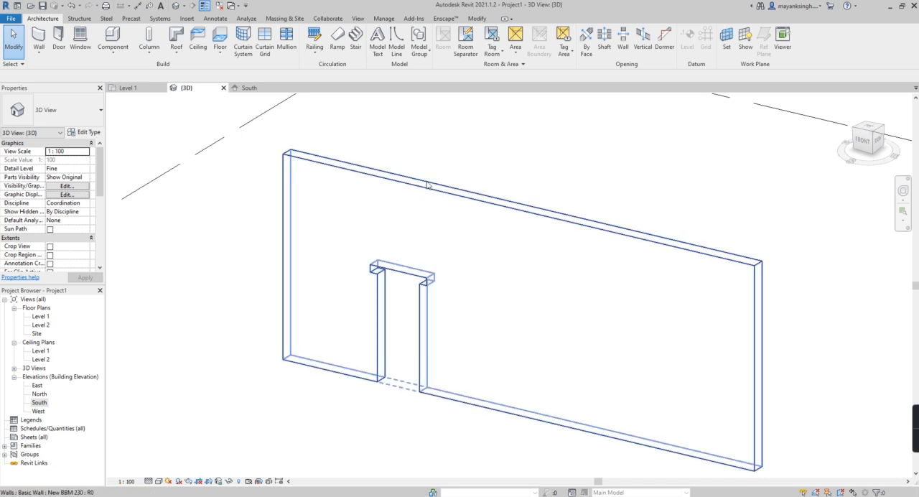
{"action": "left_click", "coordinate": [454, 288]}
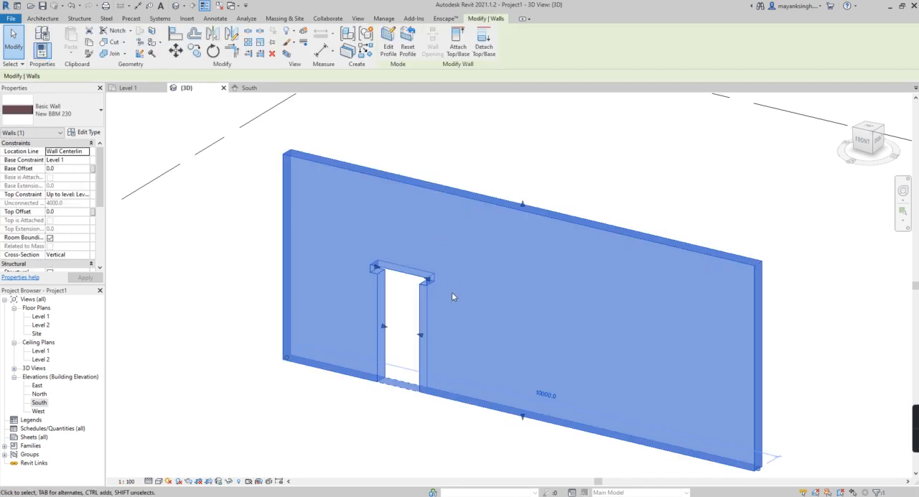
{"action": "key", "text": "Escape"}
- Draw a vertical building section line through the door opening in the Level 1 floor plan
{"action": "left_click", "coordinate": [127, 87]}
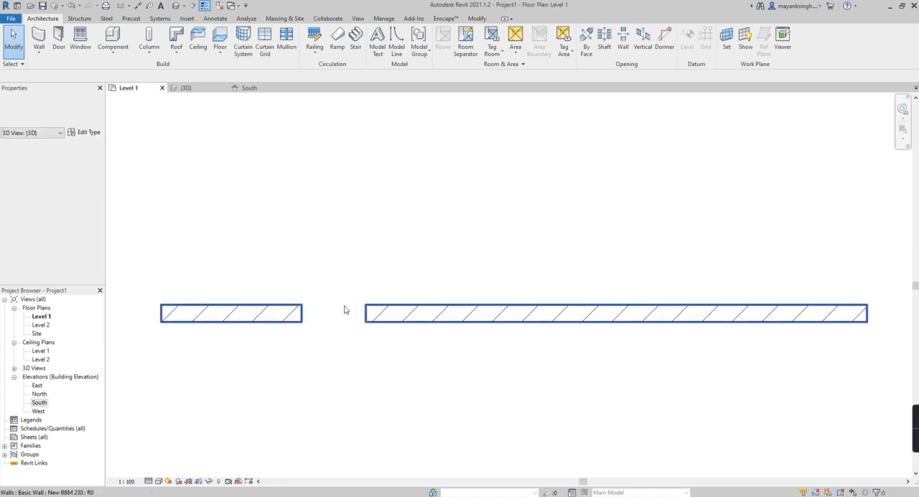
{"action": "left_click", "coordinate": [203, 6]}
{"action": "left_click", "coordinate": [335, 251]}
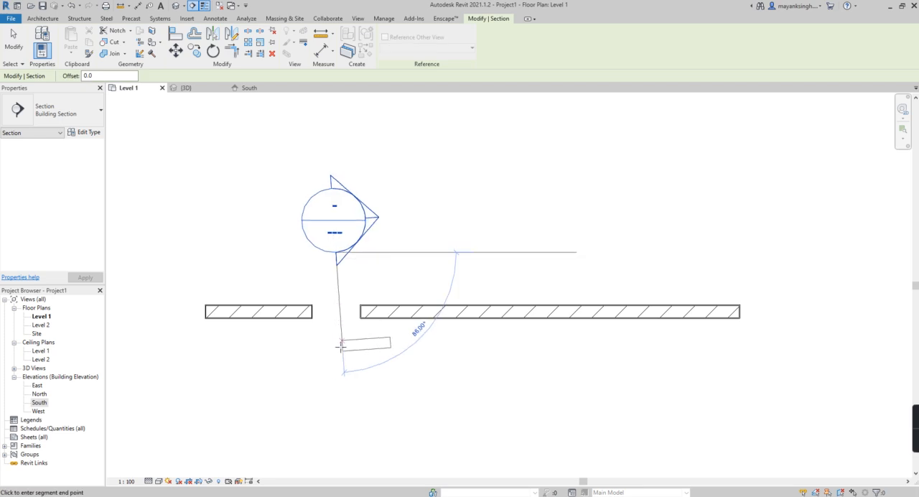
{"action": "left_click", "coordinate": [335, 398]}
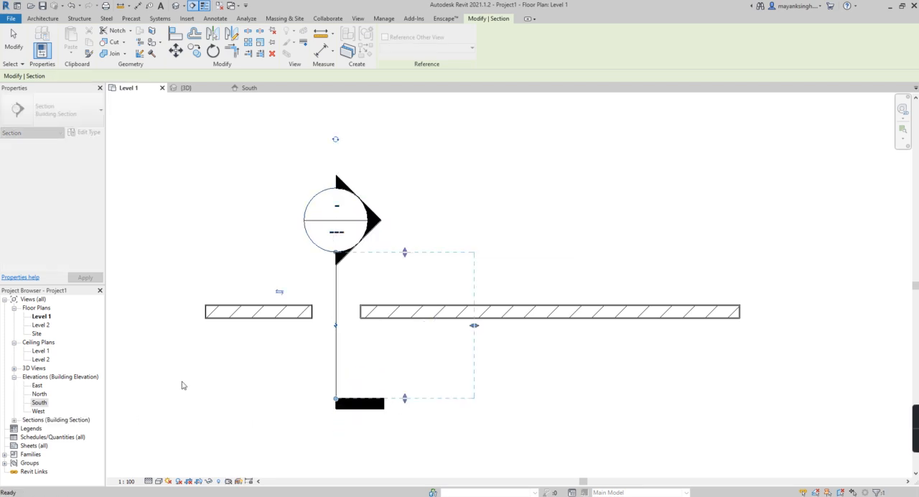
{"action": "key", "text": "Escape"}
{"action": "scroll", "coordinate": [282, 318], "scroll_direction": "down", "scroll_amount": 1}
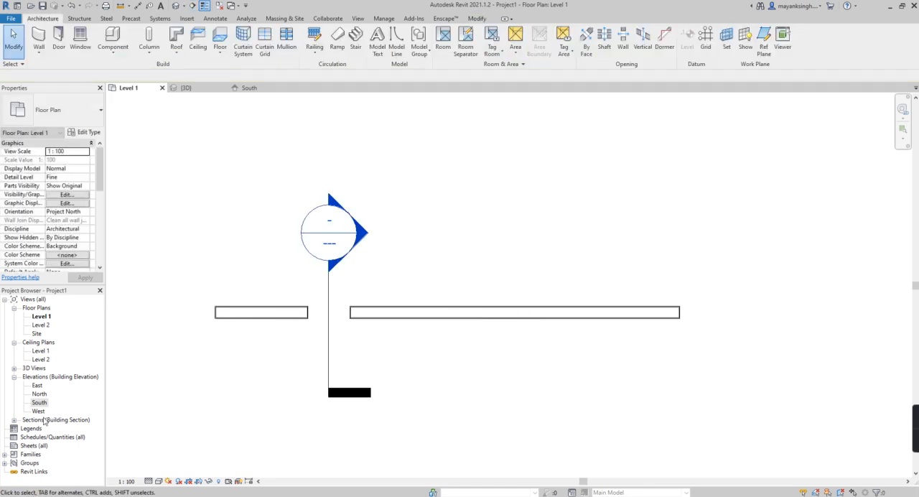
- Set the Level 1 floor plan's view scale to 1:25
{"action": "left_click", "coordinate": [125, 481]}
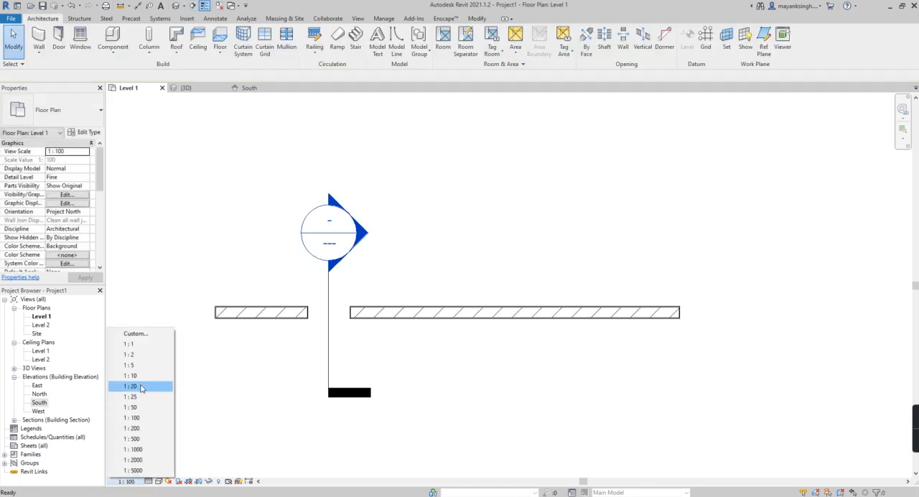
{"action": "left_click", "coordinate": [136, 396]}
{"action": "scroll", "coordinate": [317, 338], "scroll_direction": "up", "scroll_amount": 1}
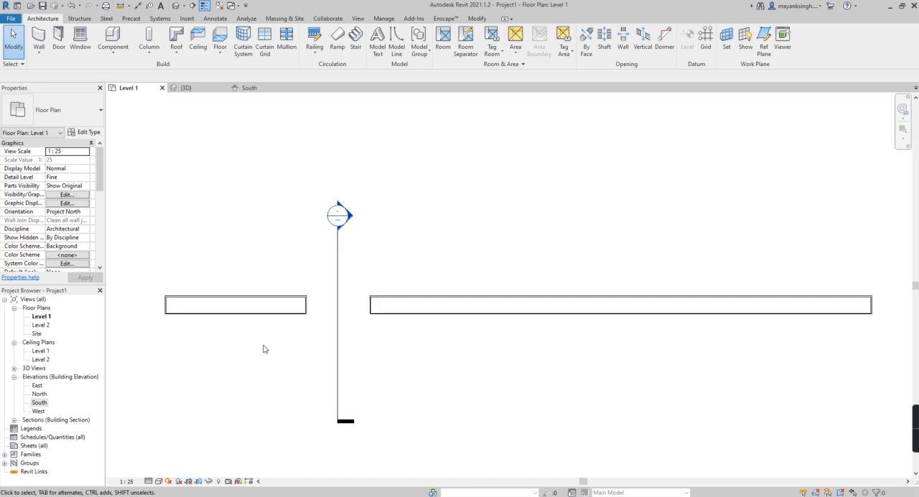
- Open the Section 1 view and turn off its crop region visibility and view cropping
{"action": "double_click", "coordinate": [29, 420]}
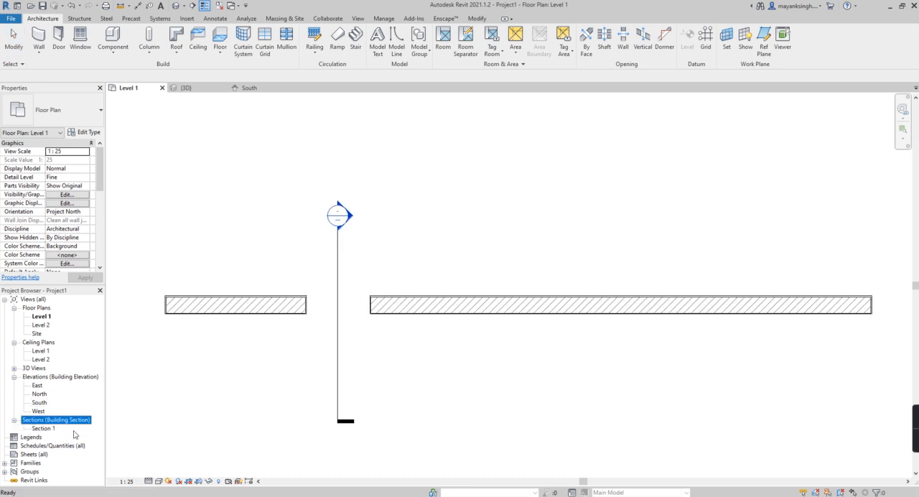
{"action": "double_click", "coordinate": [45, 428]}
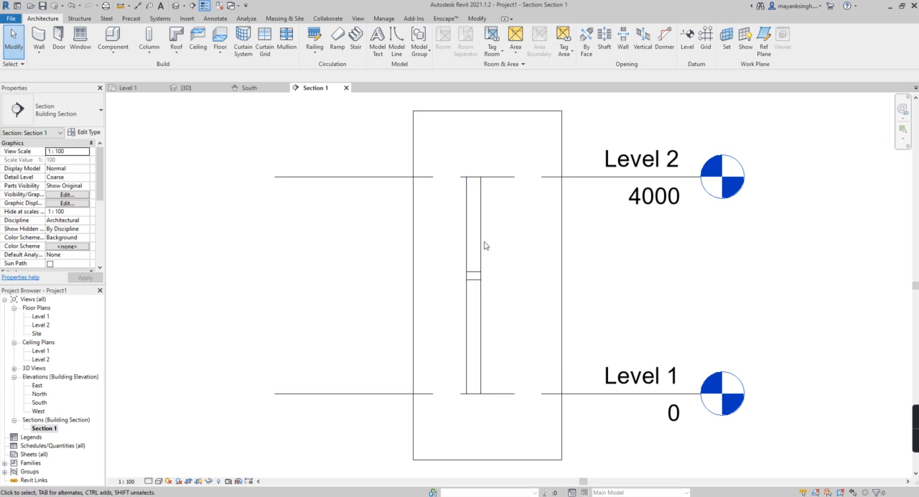
{"action": "scroll", "coordinate": [65, 227], "scroll_direction": "down", "scroll_amount": 3}
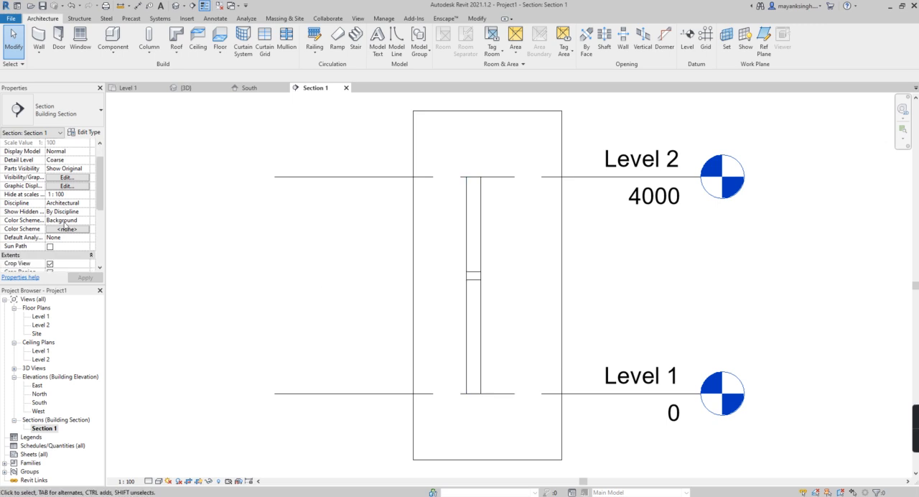
{"action": "left_click", "coordinate": [50, 221]}
{"action": "left_click", "coordinate": [50, 211]}
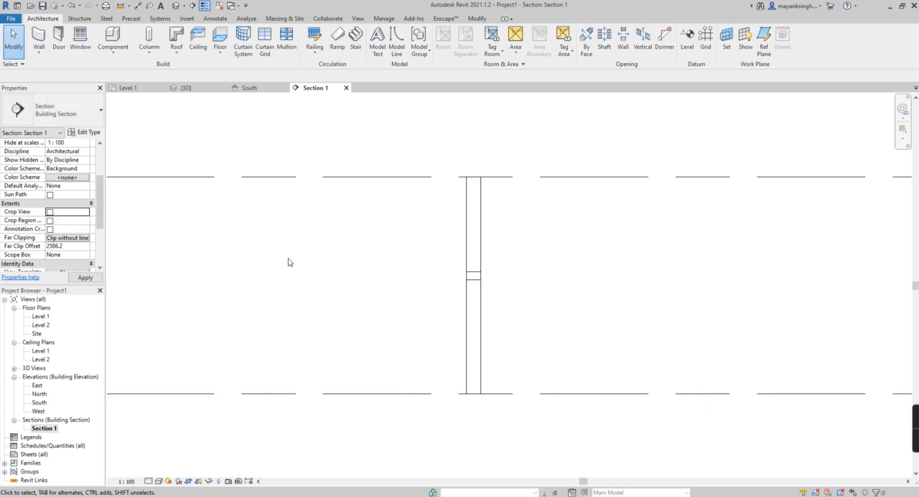
- Raise the section view's detail level above Coarse and examine the wall layers at the stepped door head
{"action": "scroll", "coordinate": [429, 238], "scroll_direction": "down", "scroll_amount": 2}
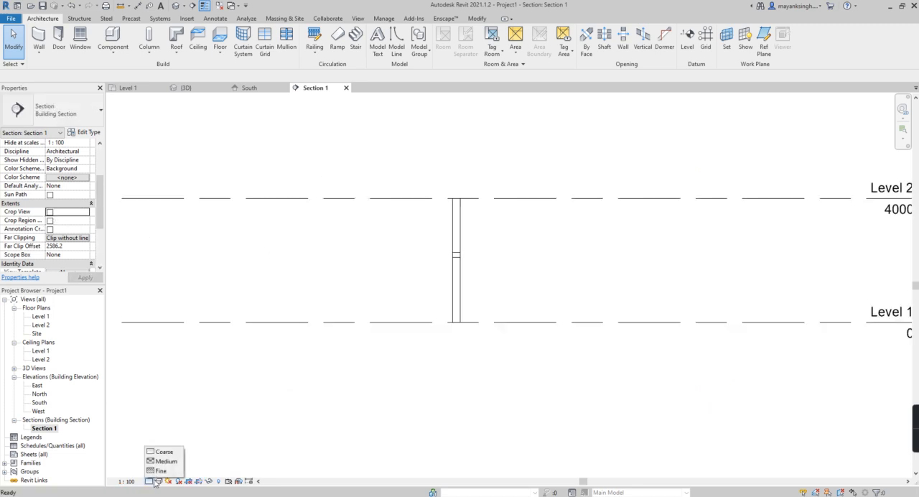
{"action": "scroll", "coordinate": [462, 244], "scroll_direction": "up", "scroll_amount": 4}
{"action": "scroll", "coordinate": [442, 285], "scroll_direction": "up", "scroll_amount": 3}
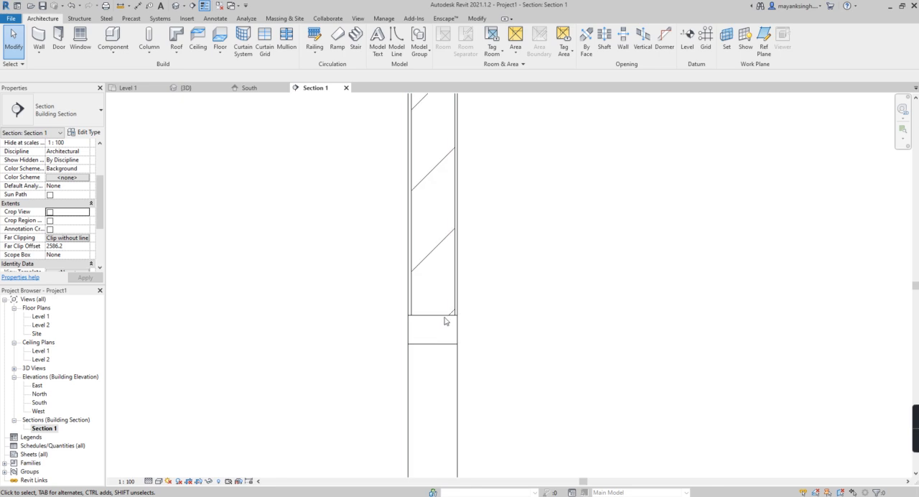
{"action": "scroll", "coordinate": [426, 303], "scroll_direction": "down", "scroll_amount": 4}
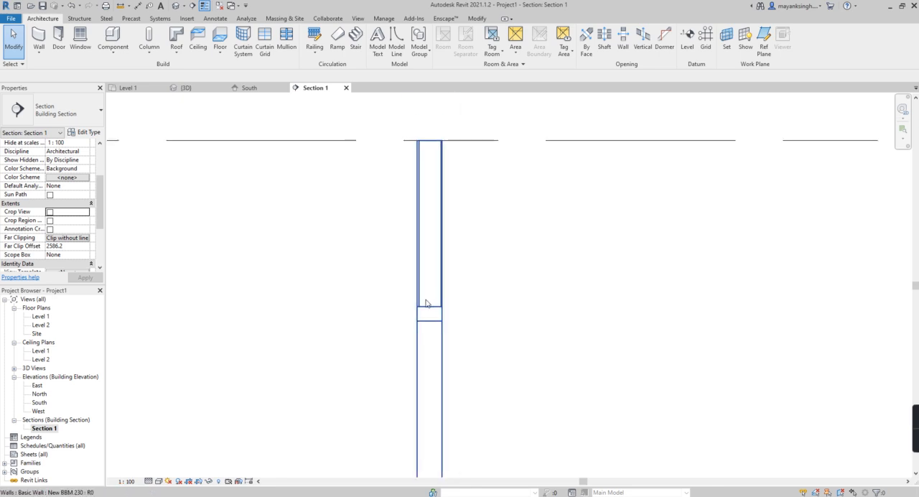